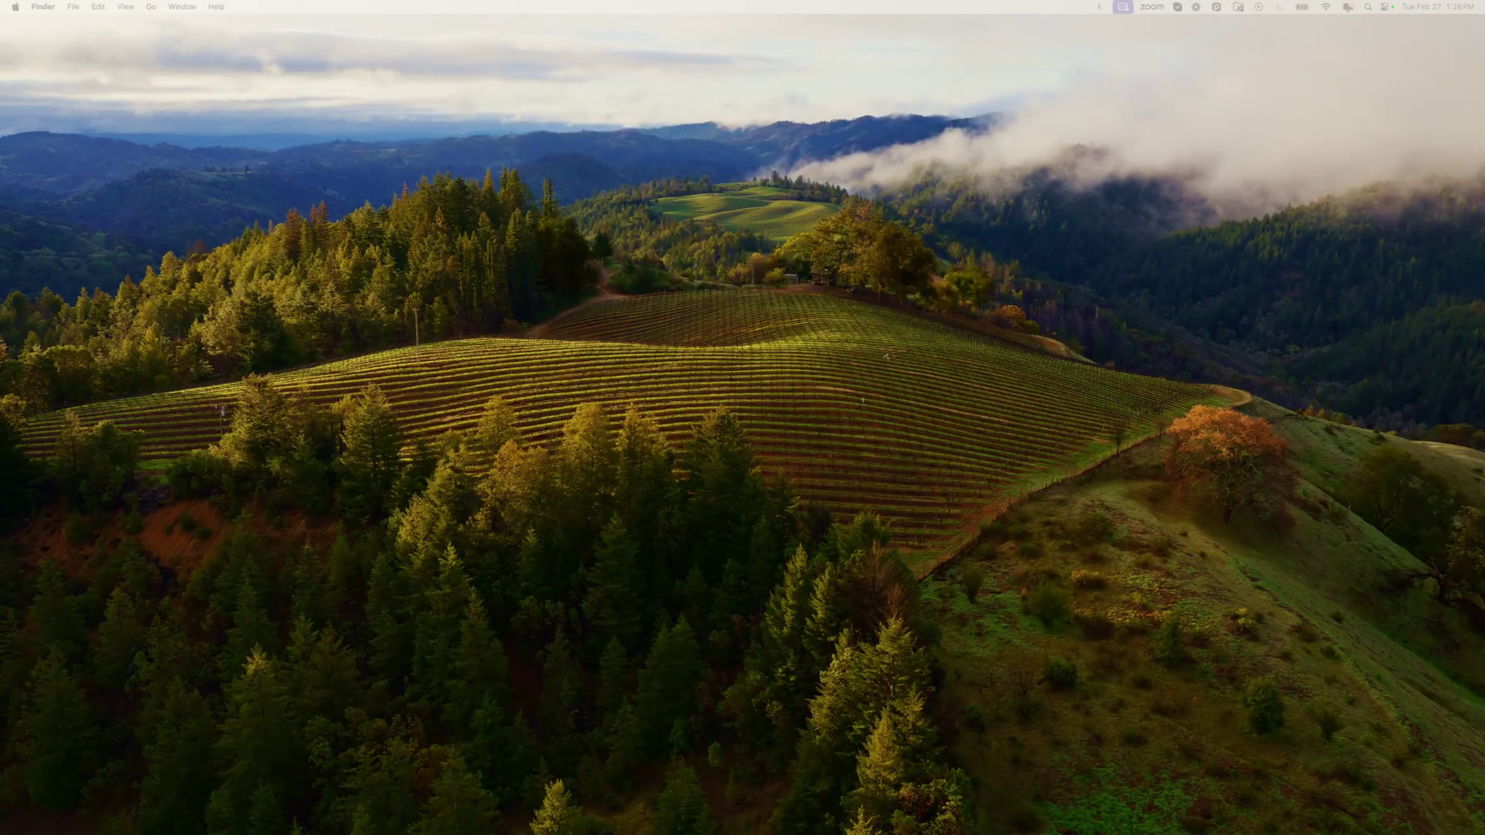
# Step: Bring up the dummy_contacts workbook in Excel, move and enlarge its window, and set the sheet zoom to 120%
pyautogui.hotkey('ctrl', 'Up')
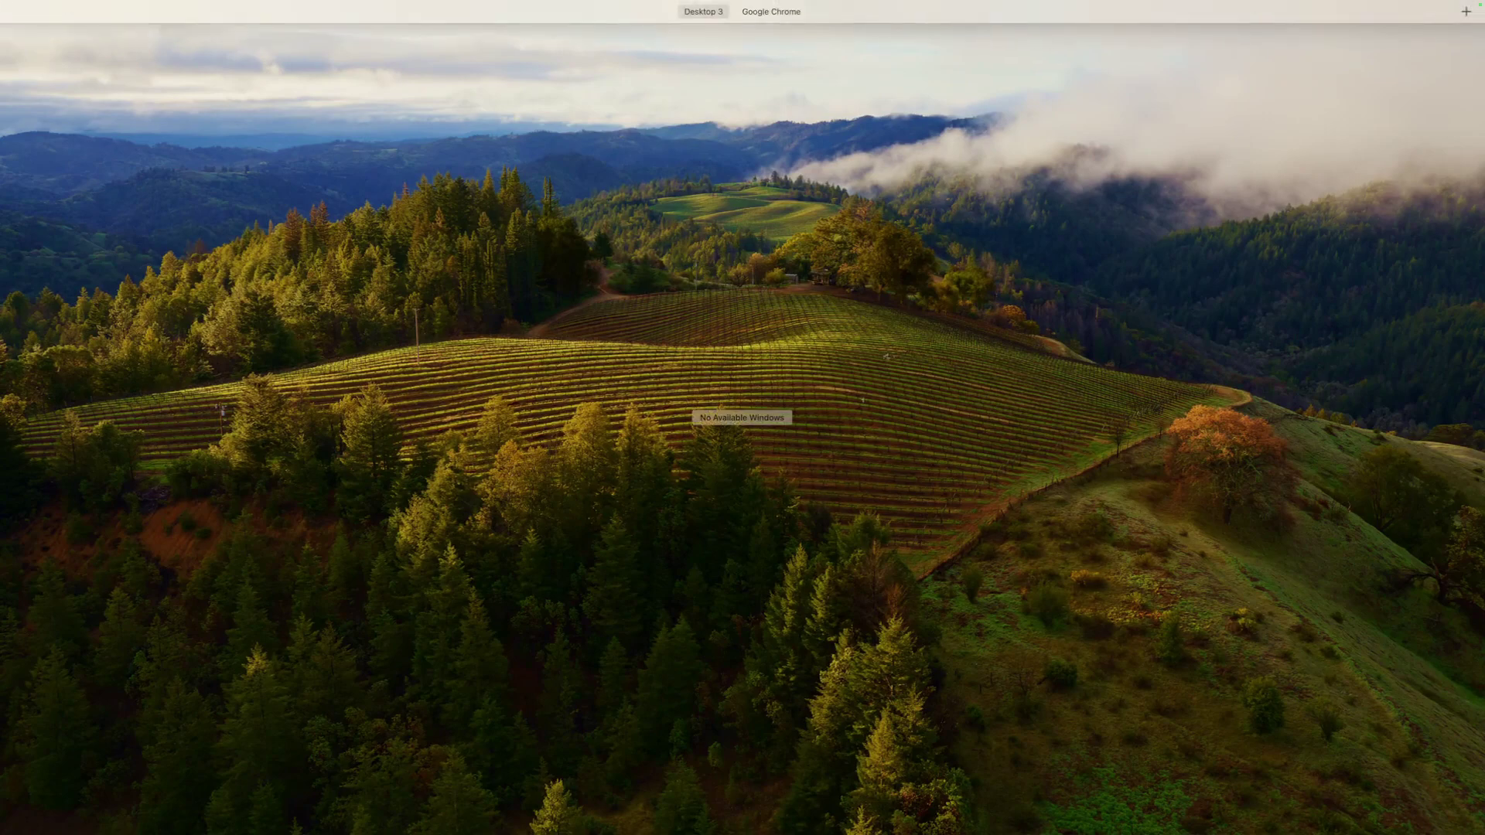
pyautogui.click(638, 232)
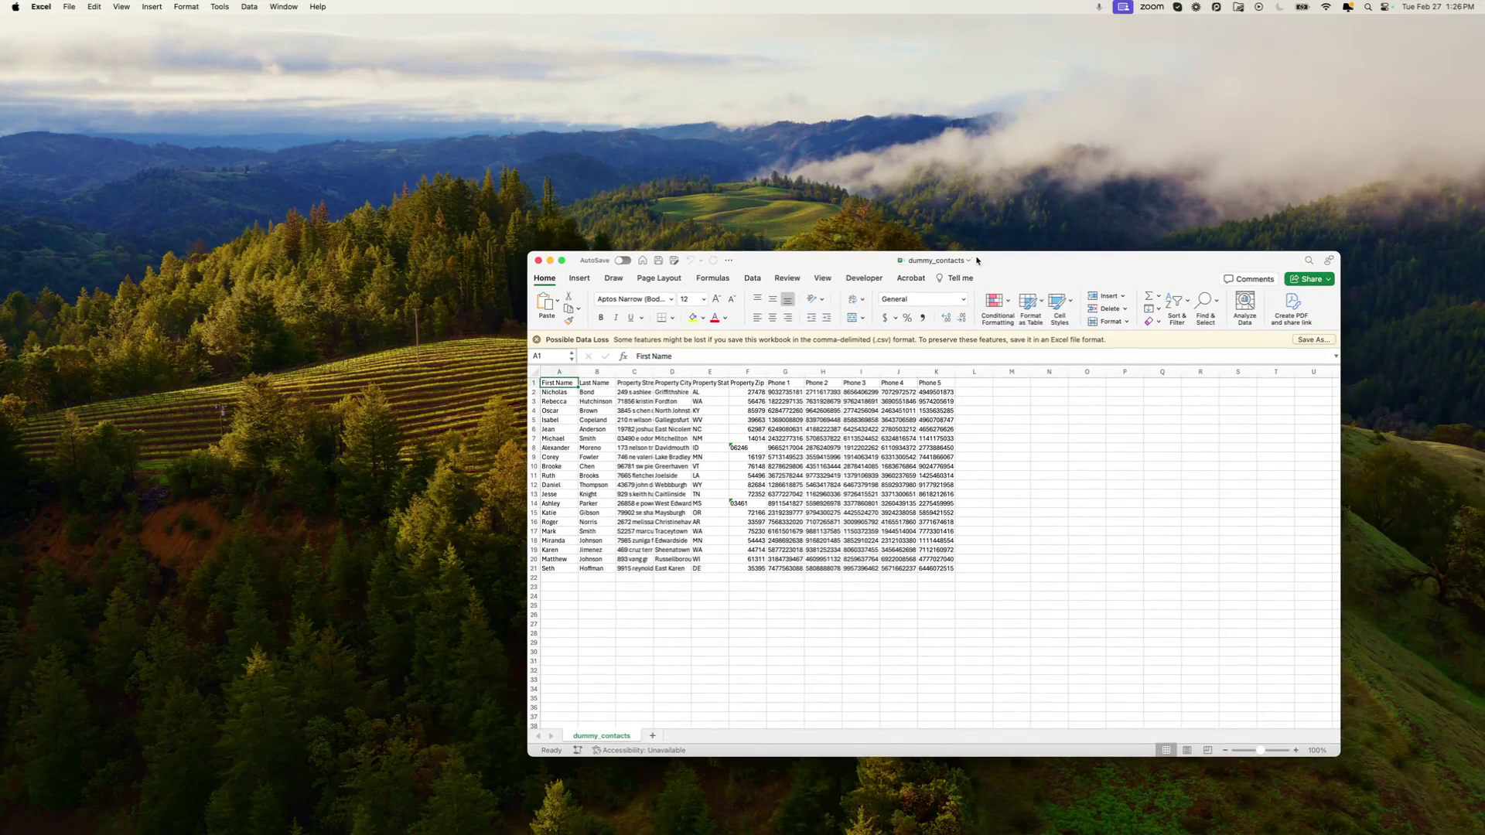
pyautogui.moveTo(977, 261); pyautogui.dragTo(626, 24)
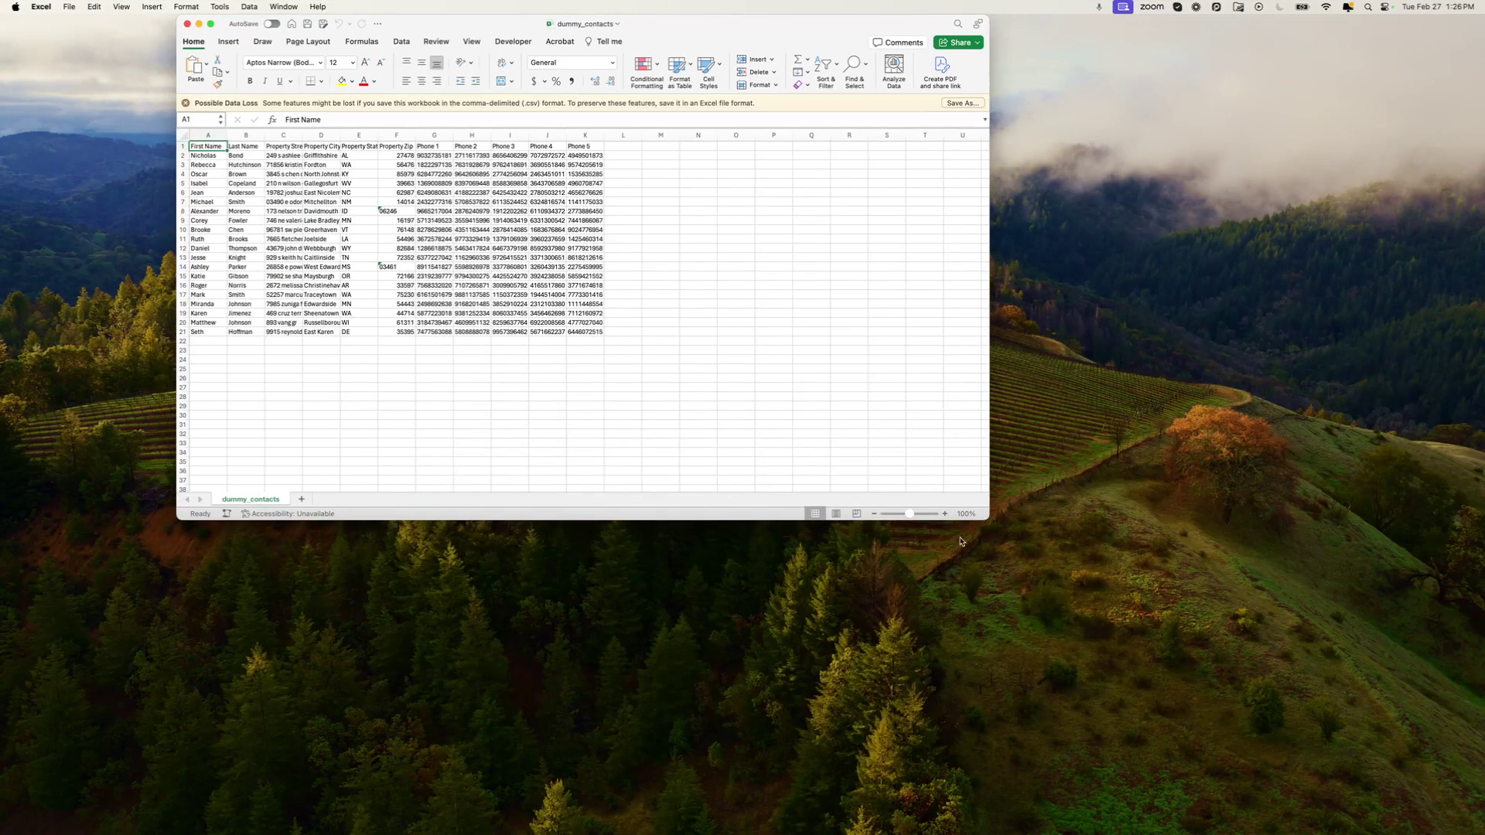
pyautogui.moveTo(985, 517); pyautogui.dragTo(1152, 668)
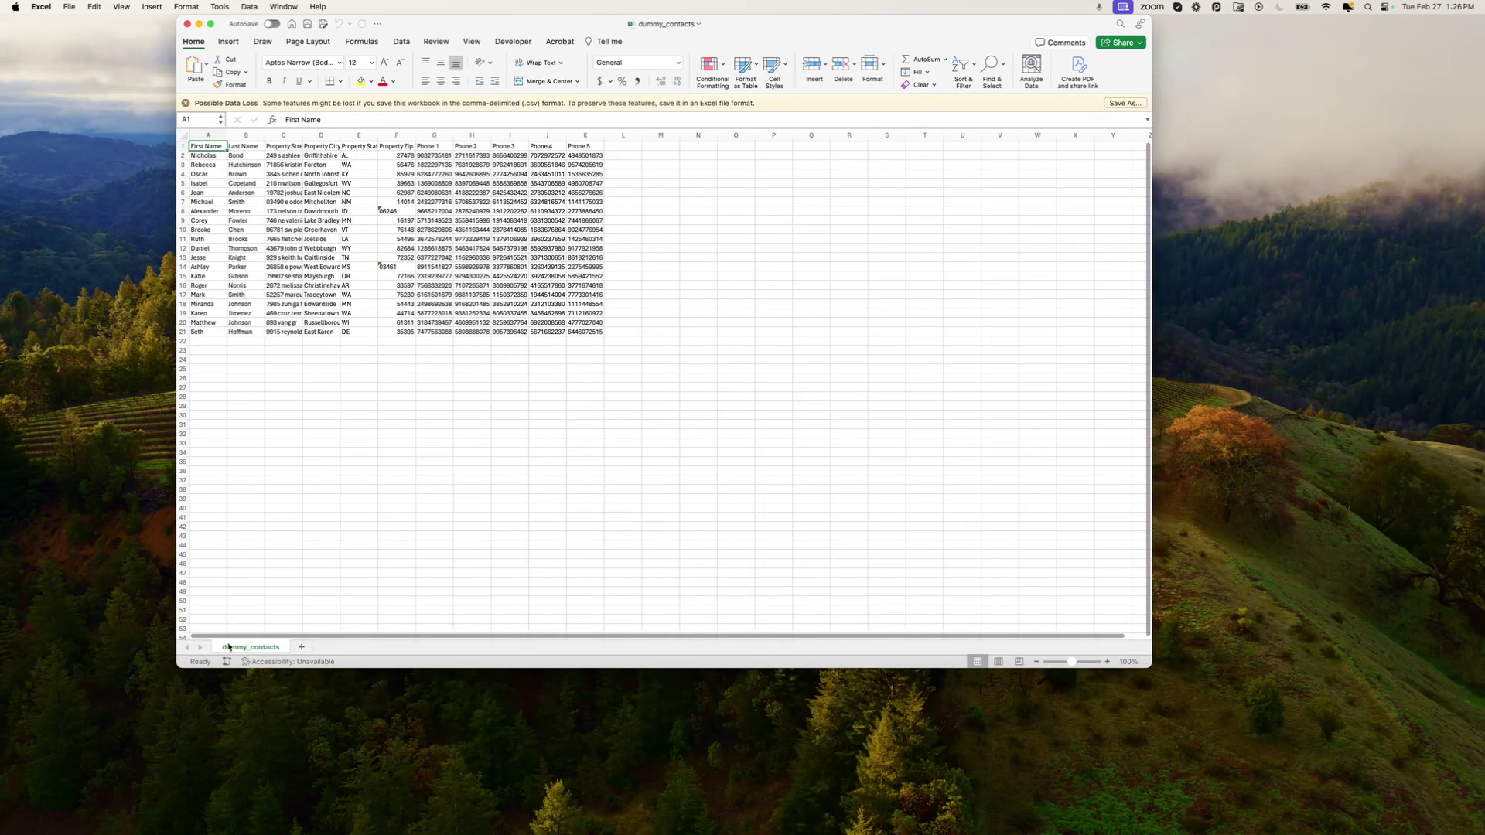
pyautogui.click(1107, 662)
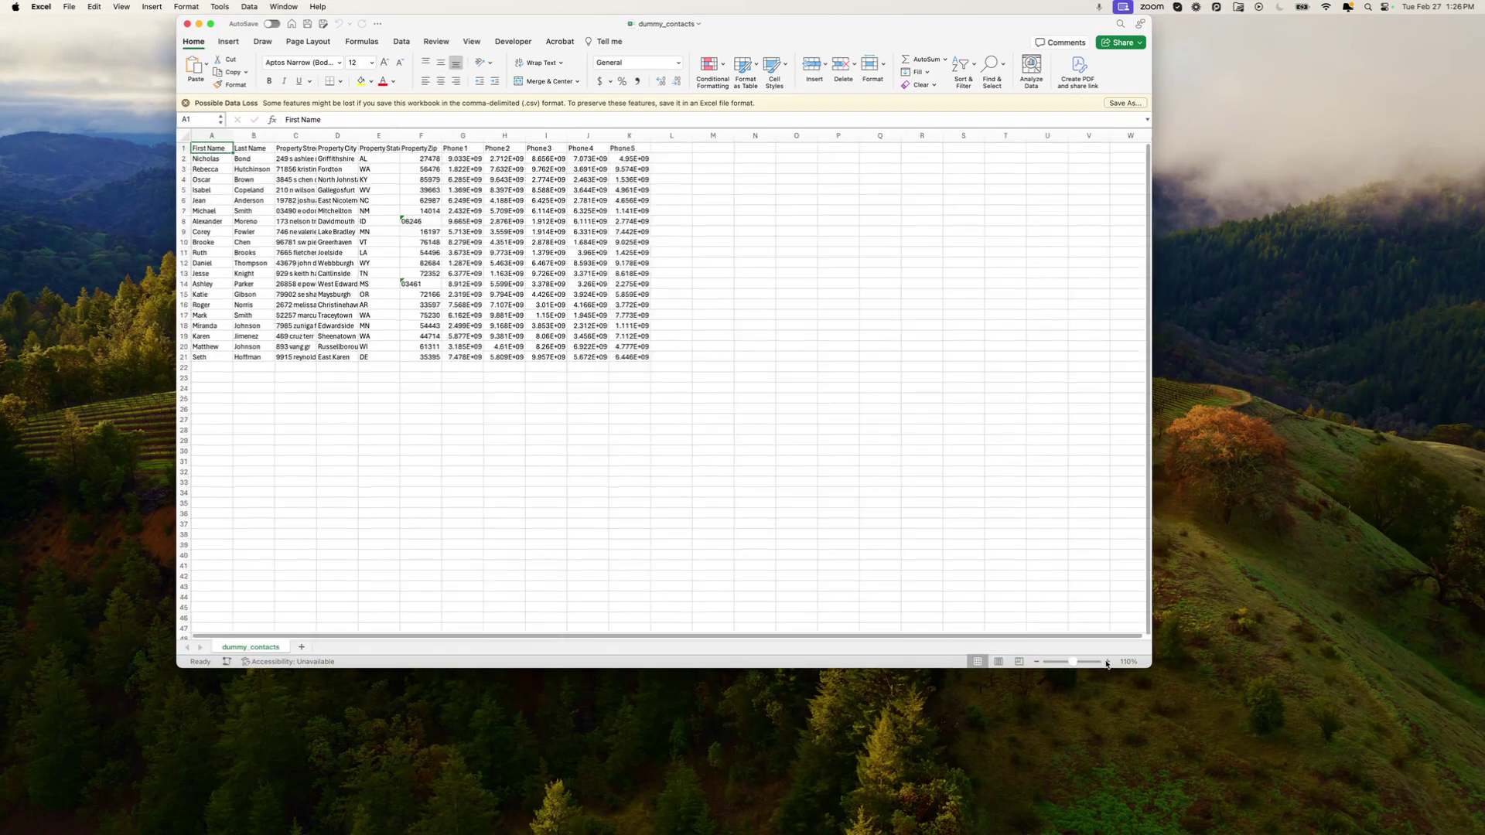
pyautogui.click(1107, 662)
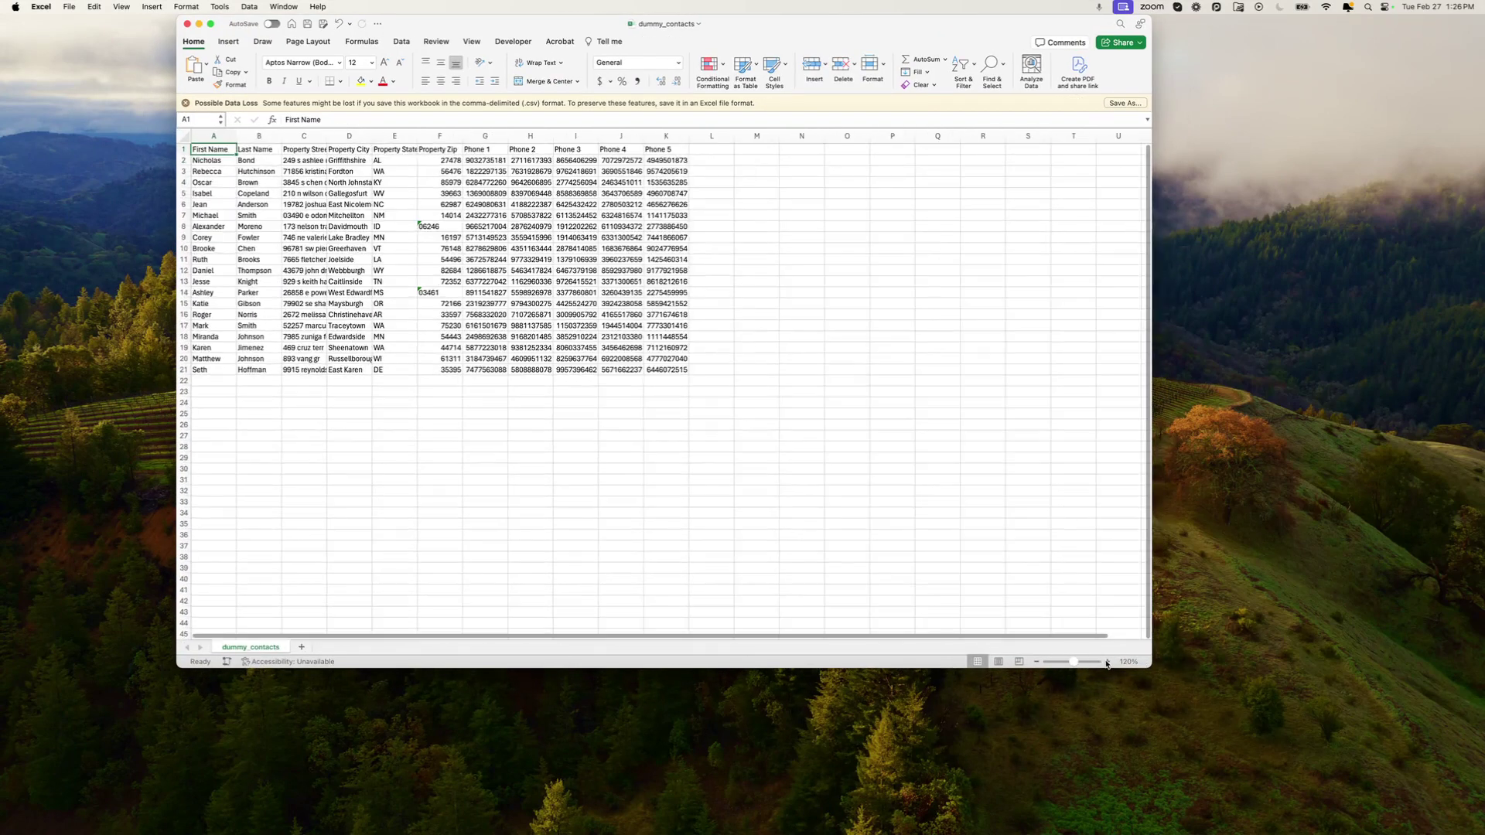
# Step: Highlight the Property Zip through Phone 5 cells in the first two rows to examine the phone columns, and clear the highlight
pyautogui.click(679, 150)
pyautogui.moveTo(679, 150)
pyautogui.mouseDown()
pyautogui.moveTo(199, 145)
pyautogui.moveTo(697, 149)
pyautogui.moveTo(588, 141)
pyautogui.moveTo(654, 145)
pyautogui.moveTo(655, 161)
pyautogui.mouseUp()
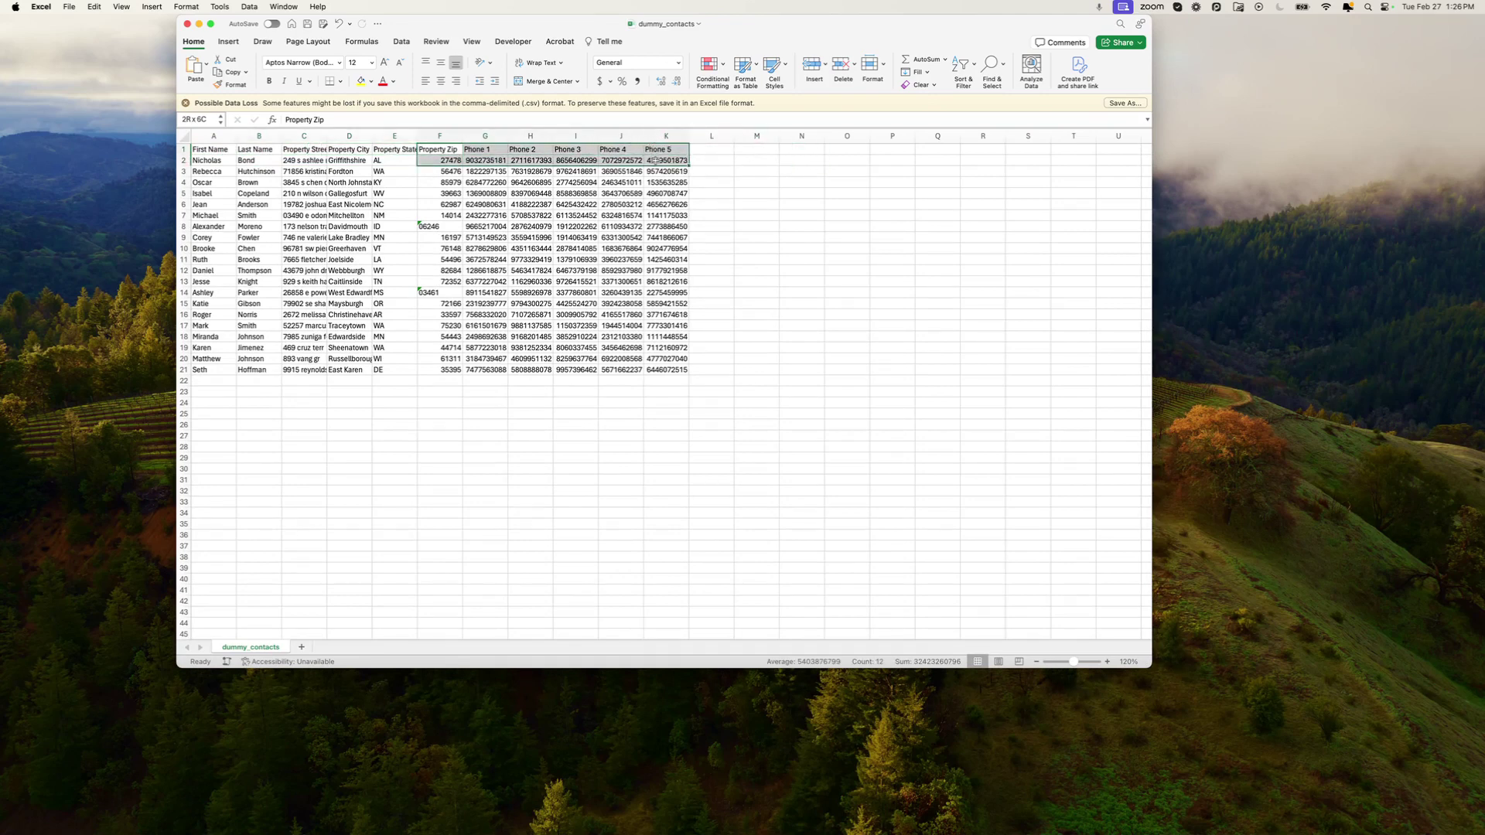
pyautogui.click(755, 160)
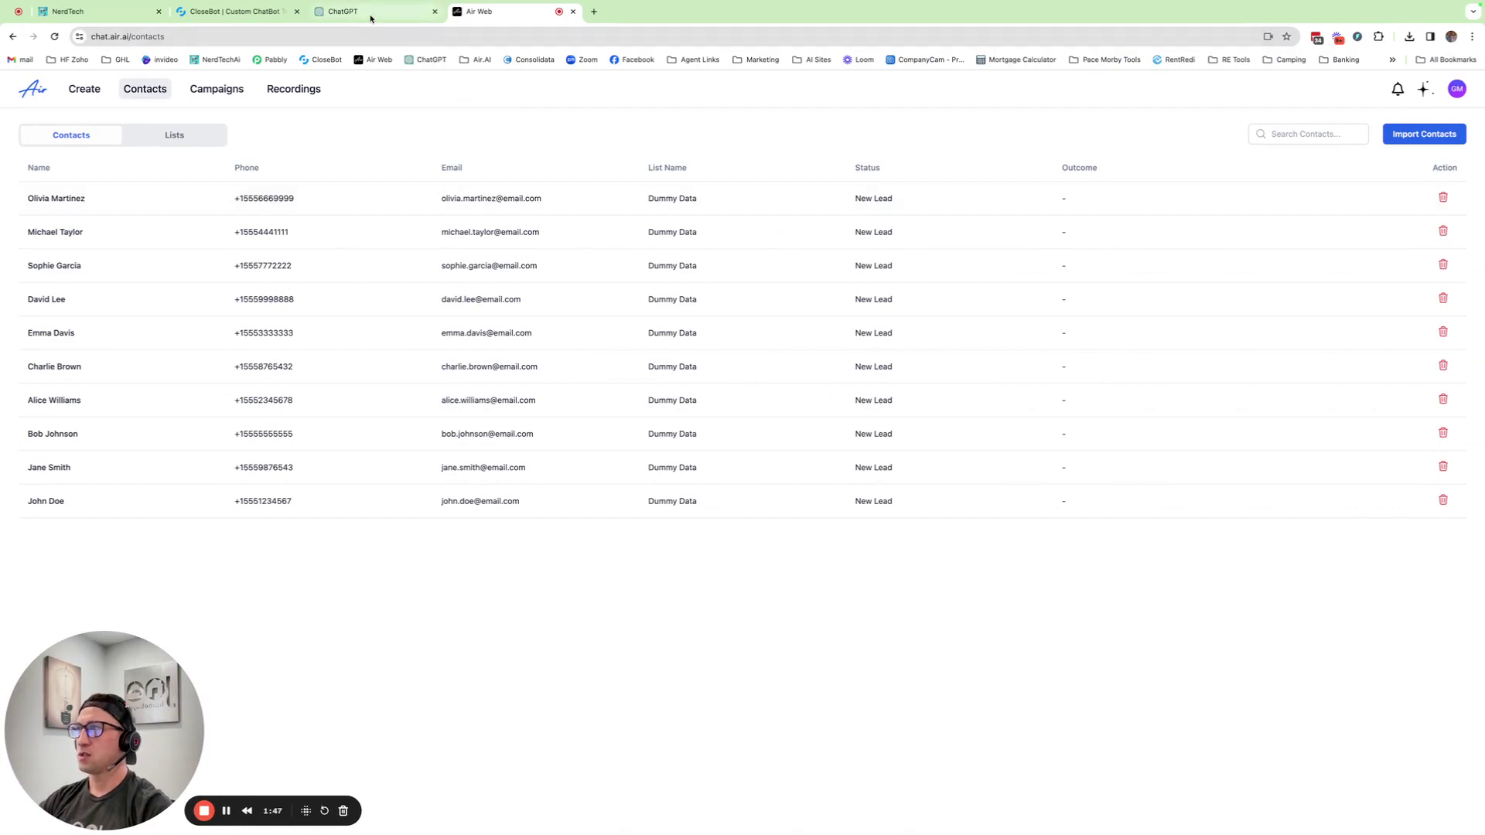
# Step: Switch to ChatGPT in the browser and check that GPT-4 is the selected model
pyautogui.click(410, 13)
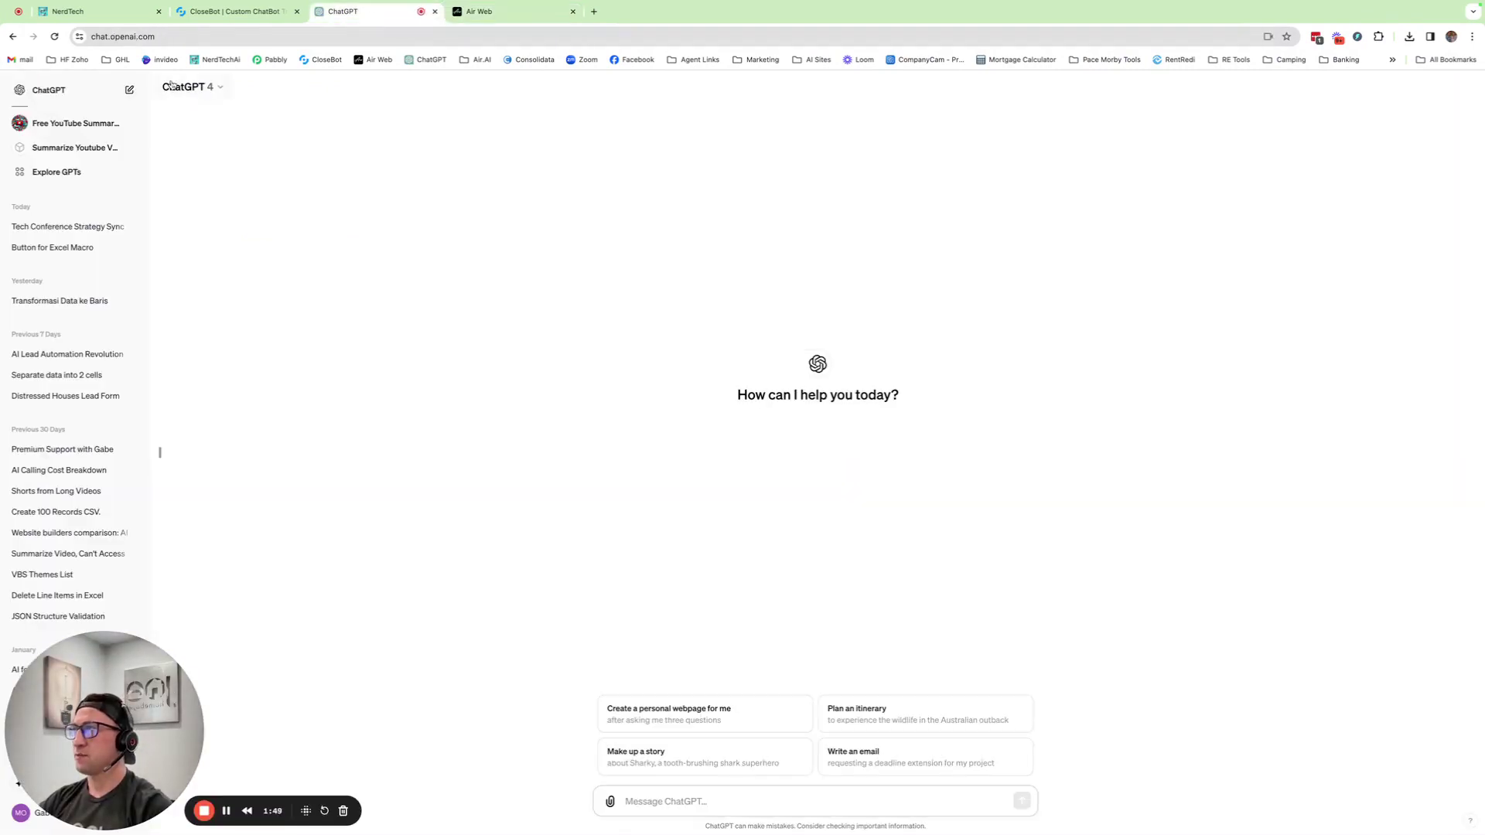
pyautogui.click(219, 90)
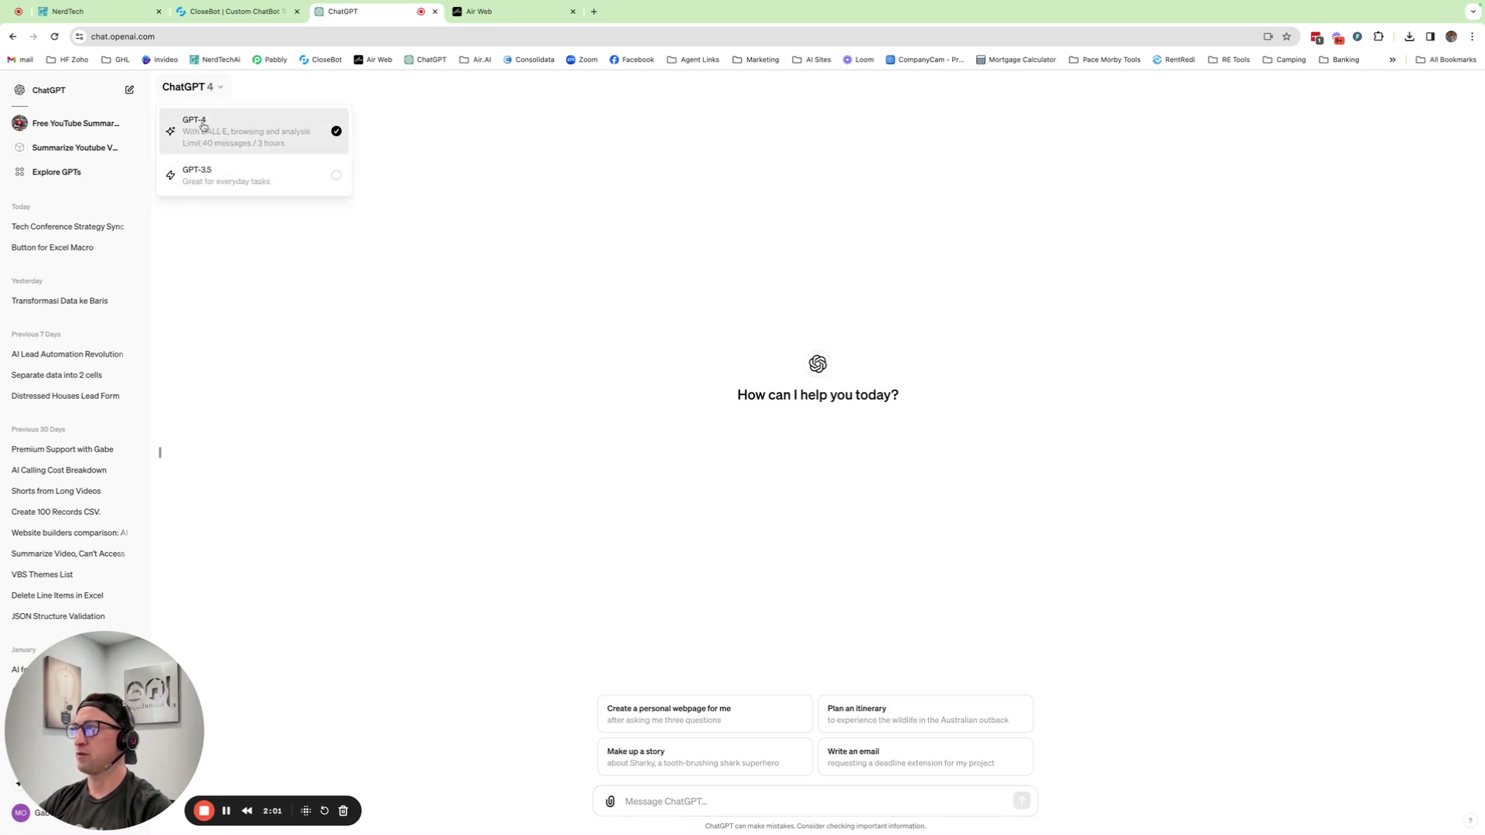
pyautogui.click(464, 118)
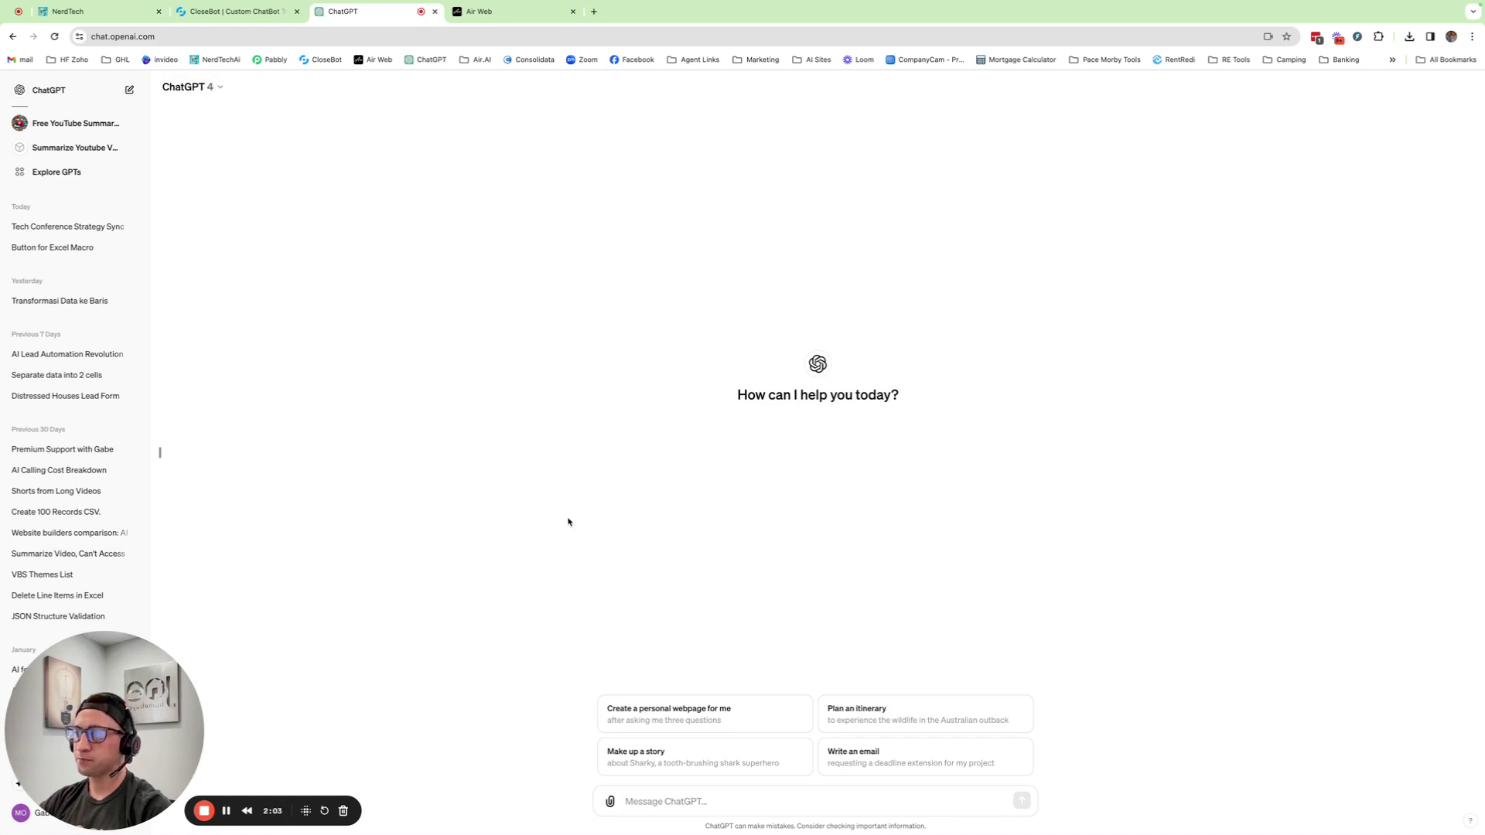
# Step: Attach dummy_contacts.csv and send the copied prompt requesting one row per phone number, verification, duplicate removal and a download link
pyautogui.click(611, 802)
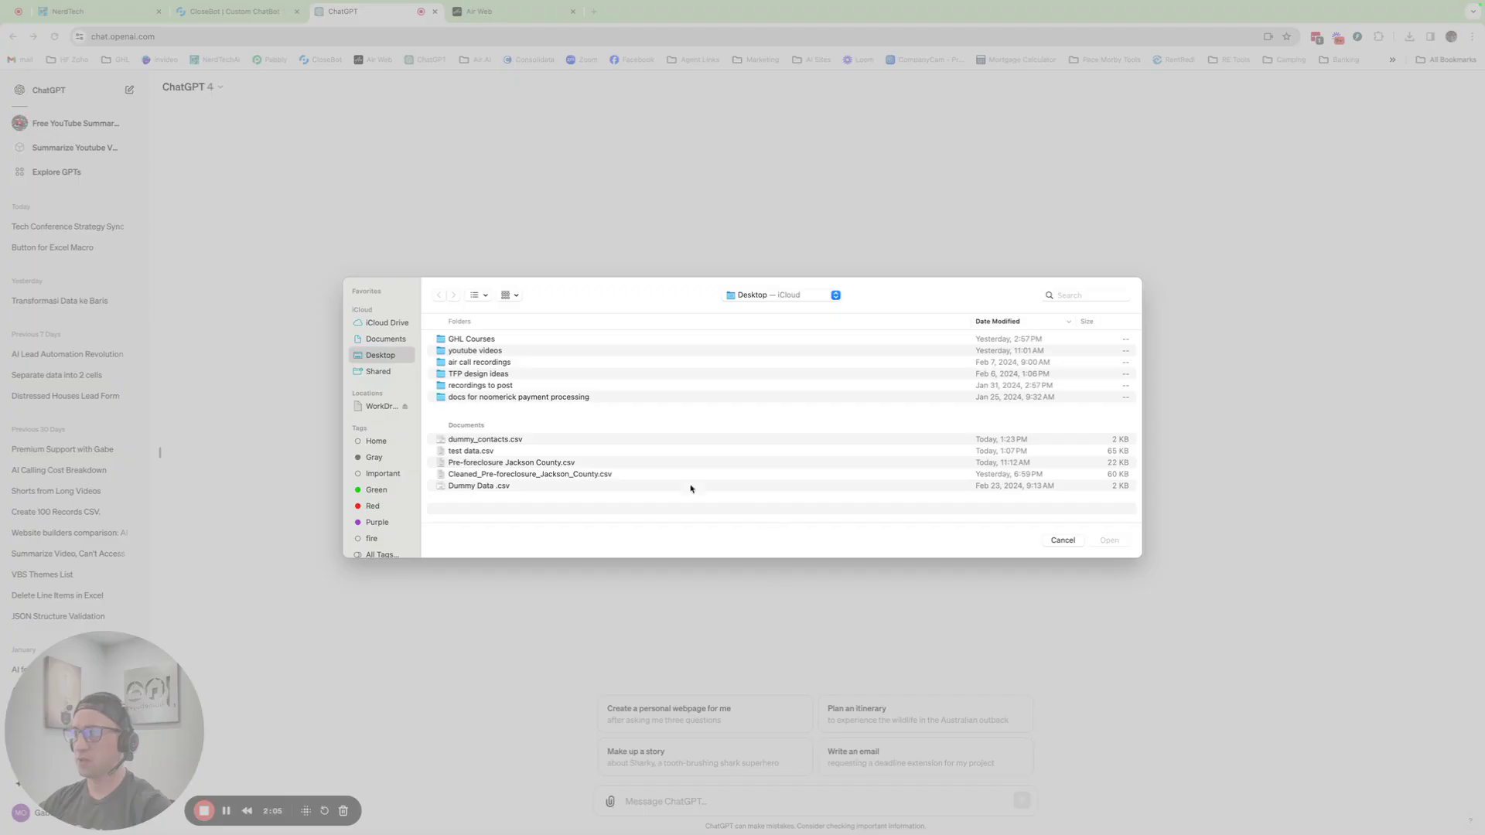
pyautogui.doubleClick(498, 441)
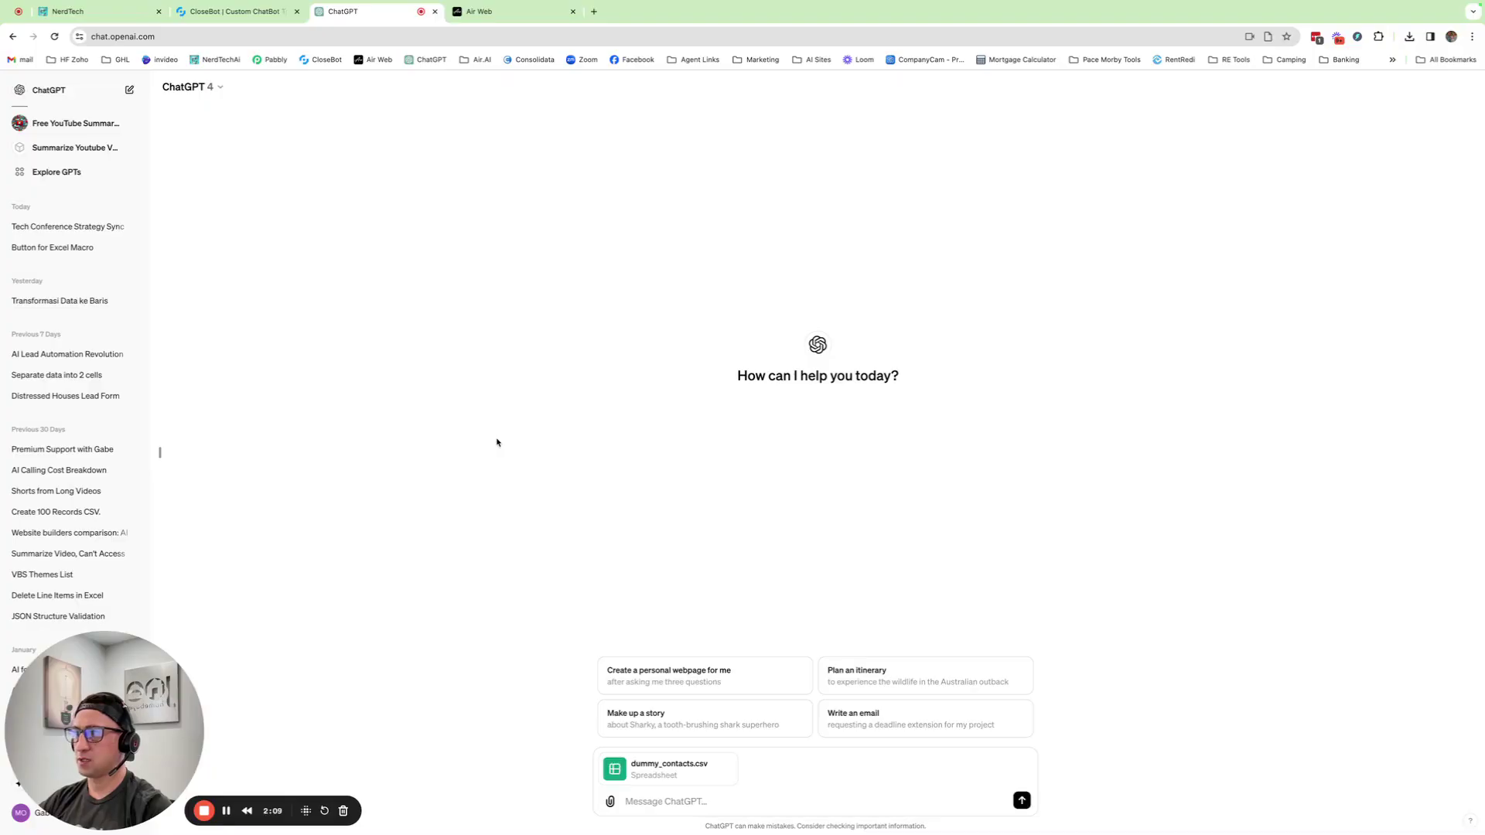
pyautogui.click(659, 802)
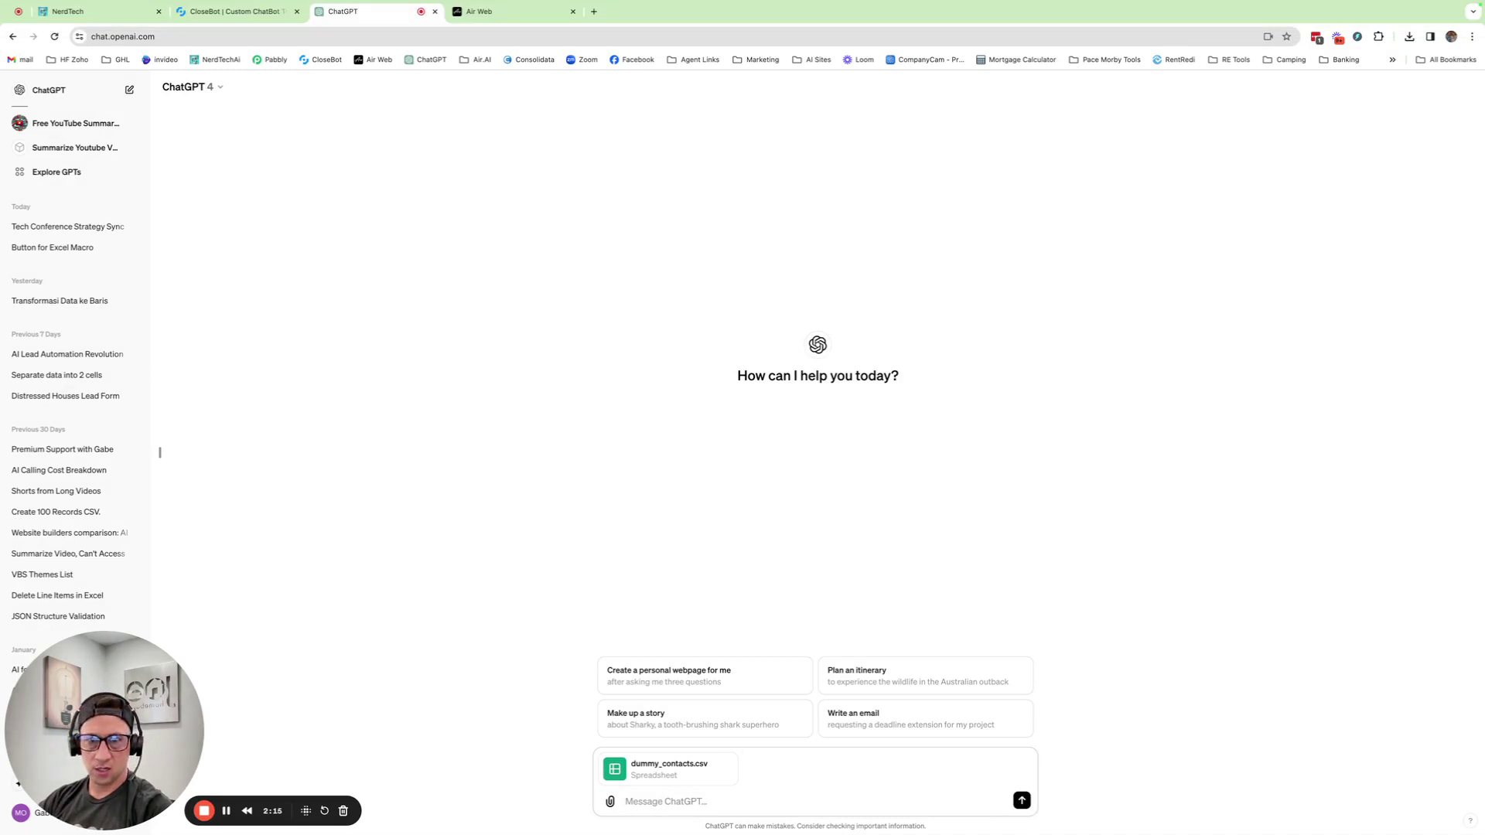
pyautogui.press('super+v')
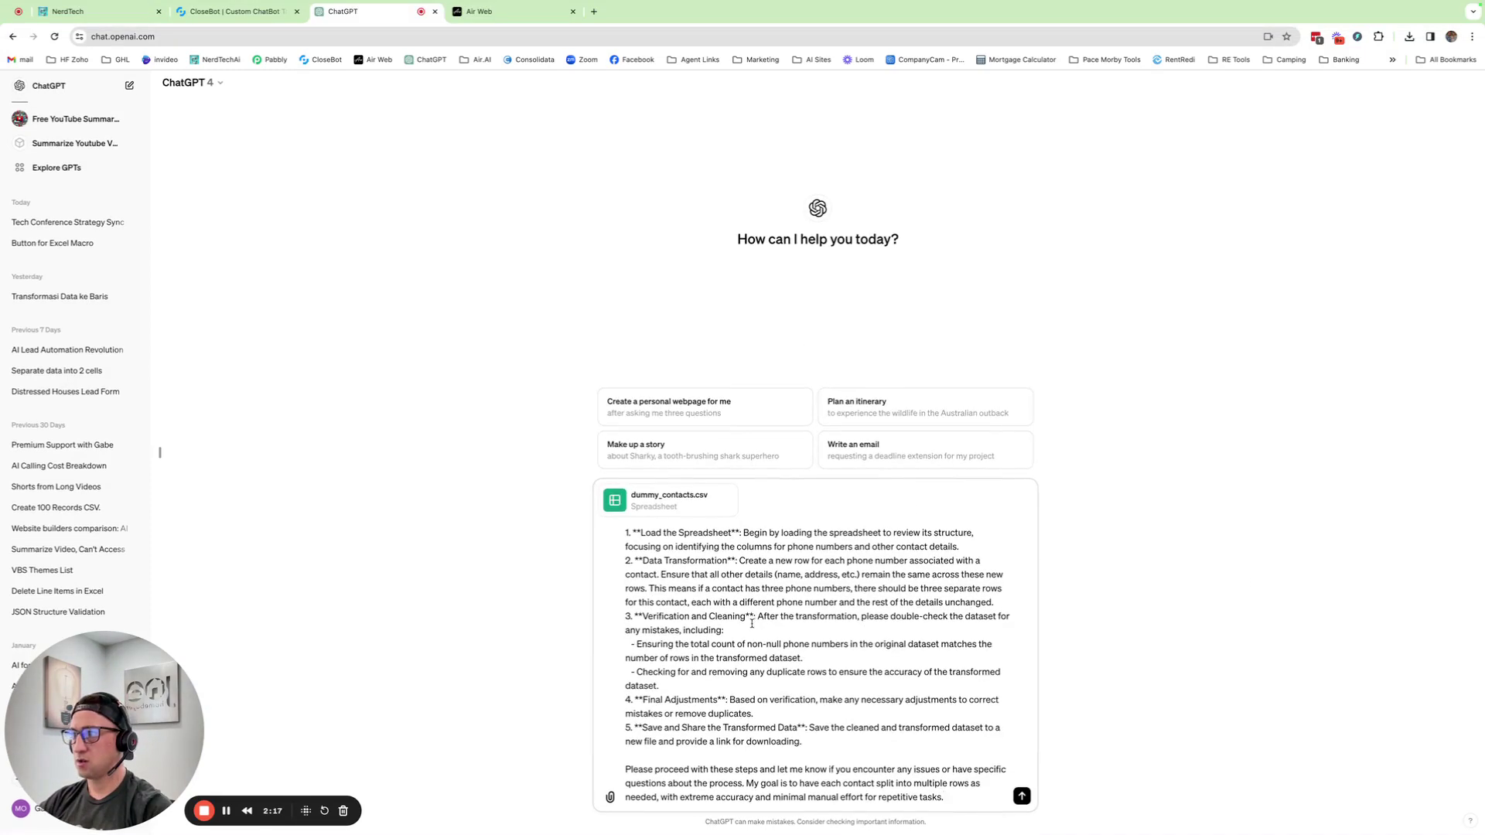
pyautogui.click(1022, 801)
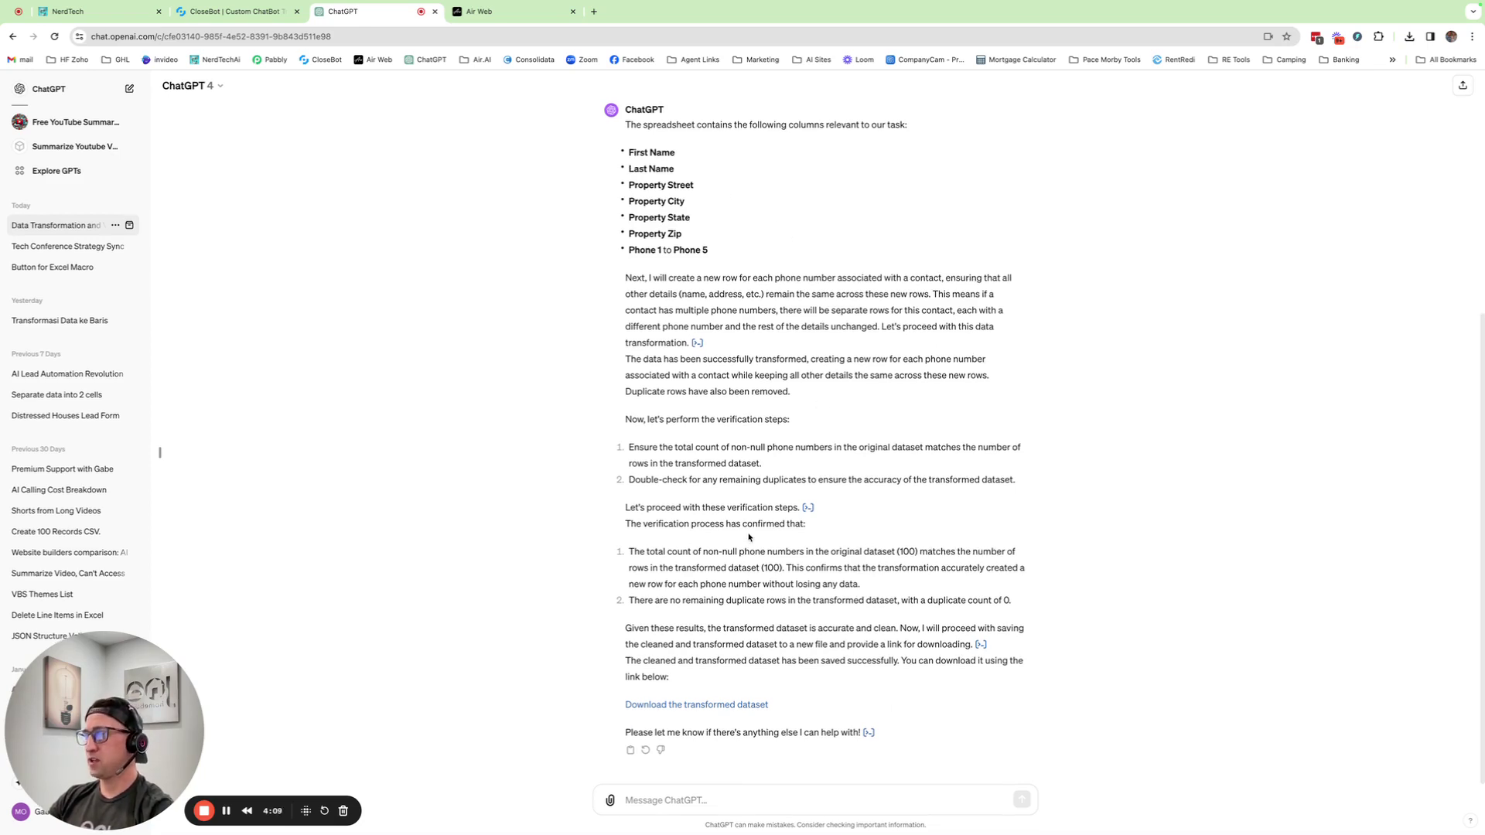
# Step: Download the transformed dataset to the Desktop under the file name "test dummy data"
pyautogui.click(705, 708)
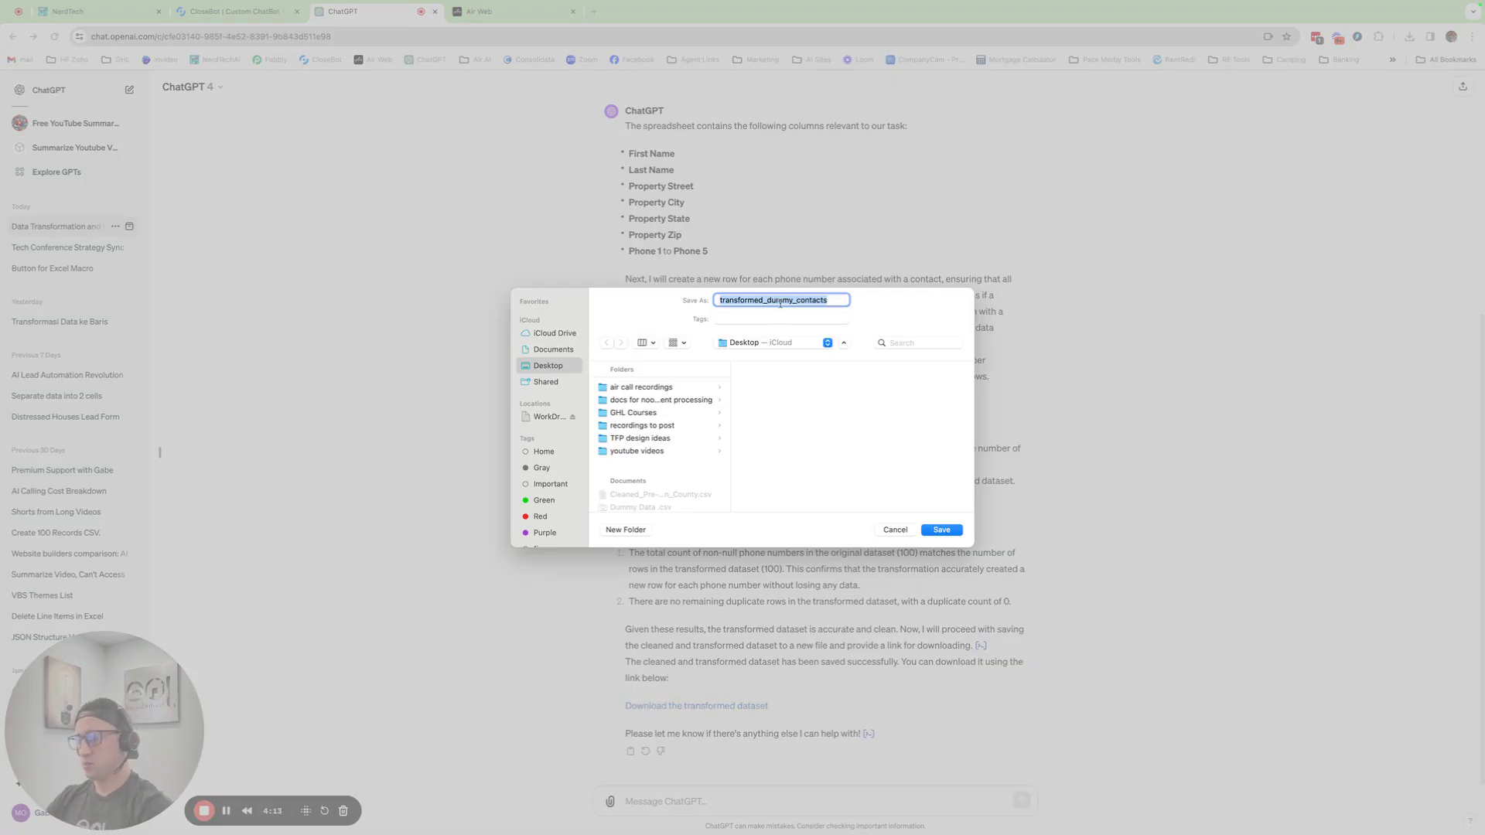
pyautogui.write('t')
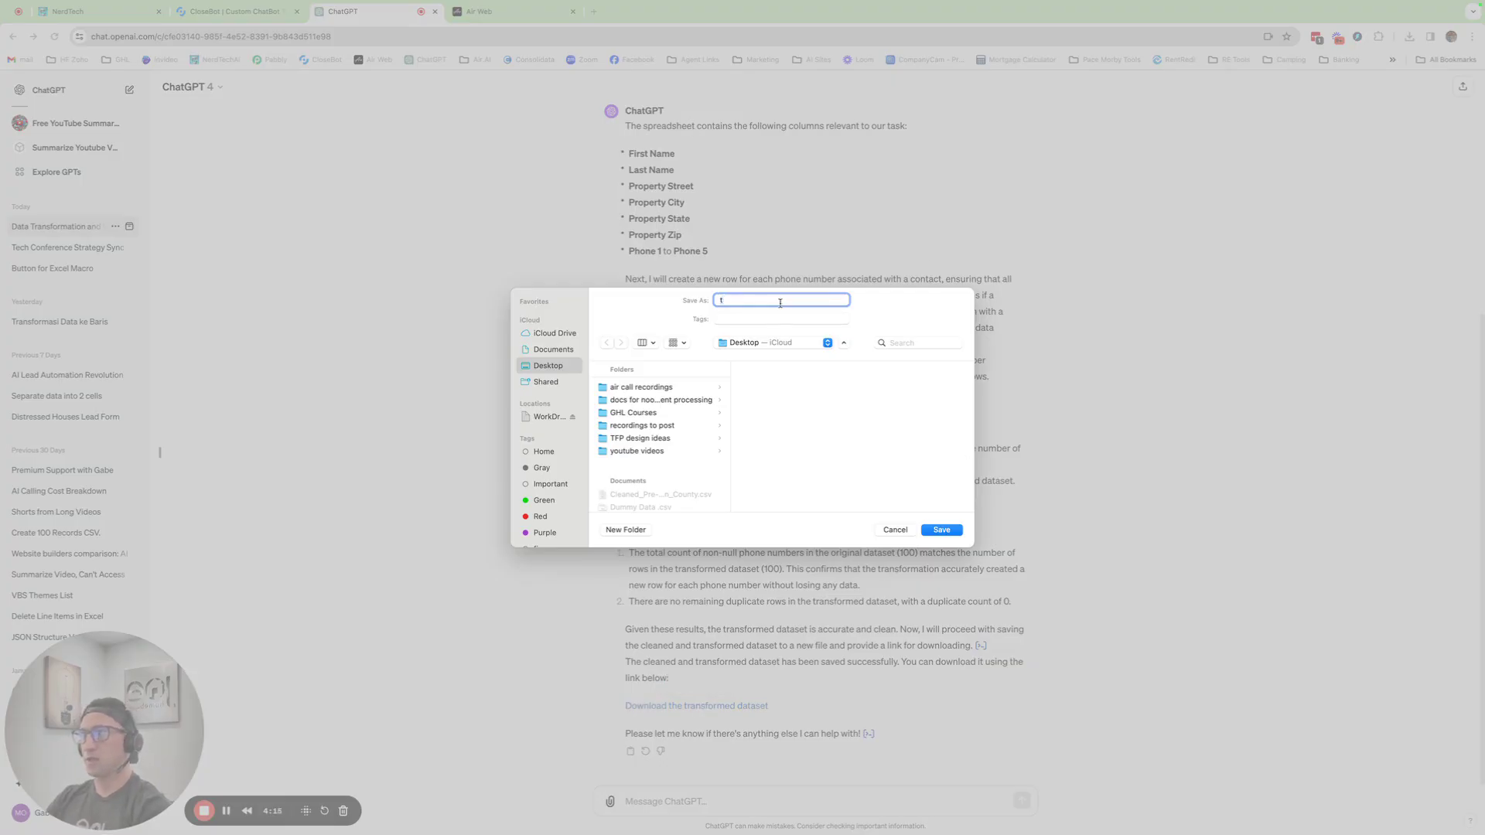
pyautogui.write('est dummy data')
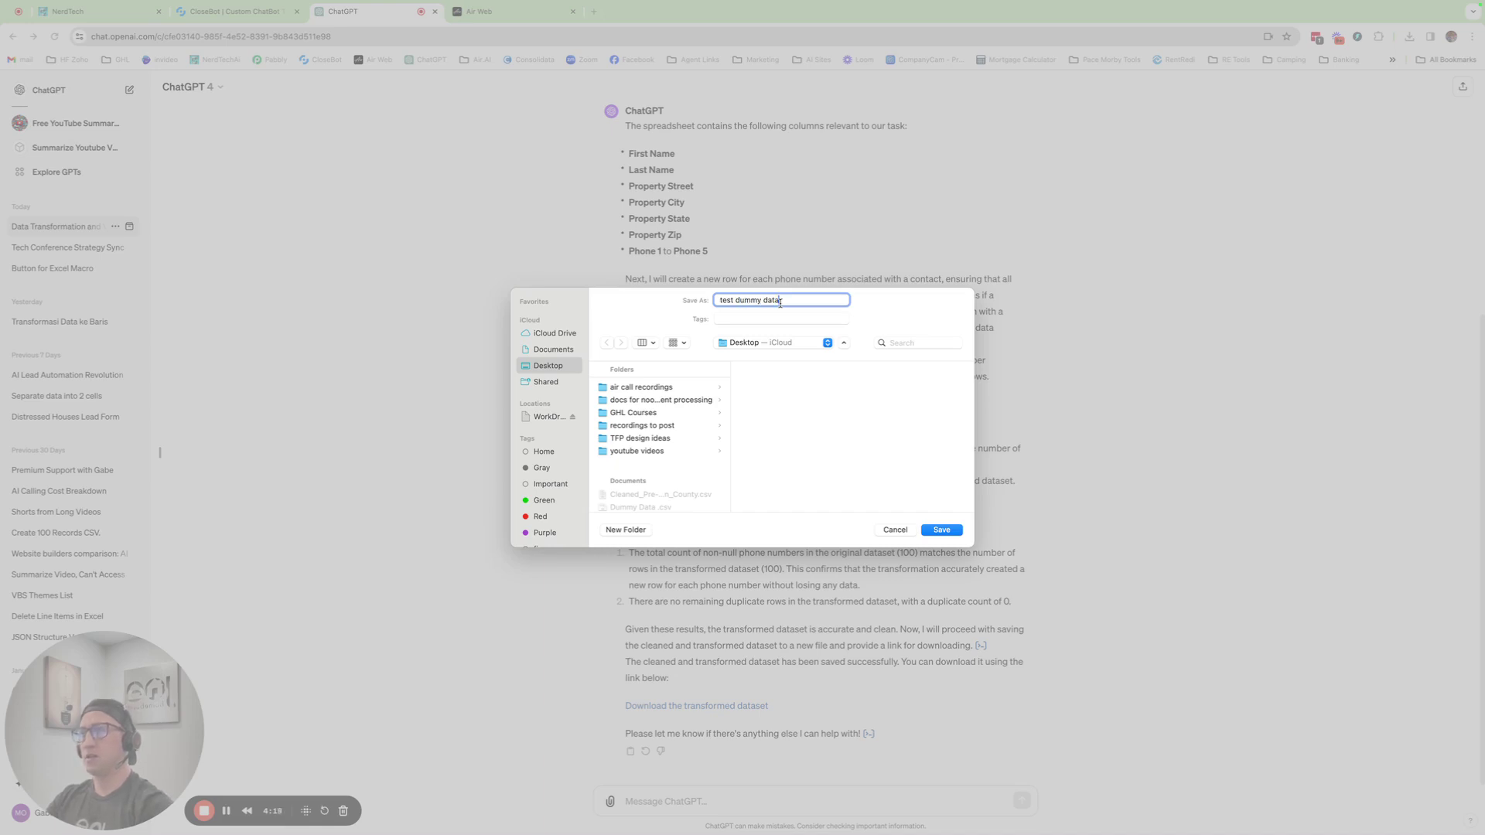
pyautogui.click(954, 533)
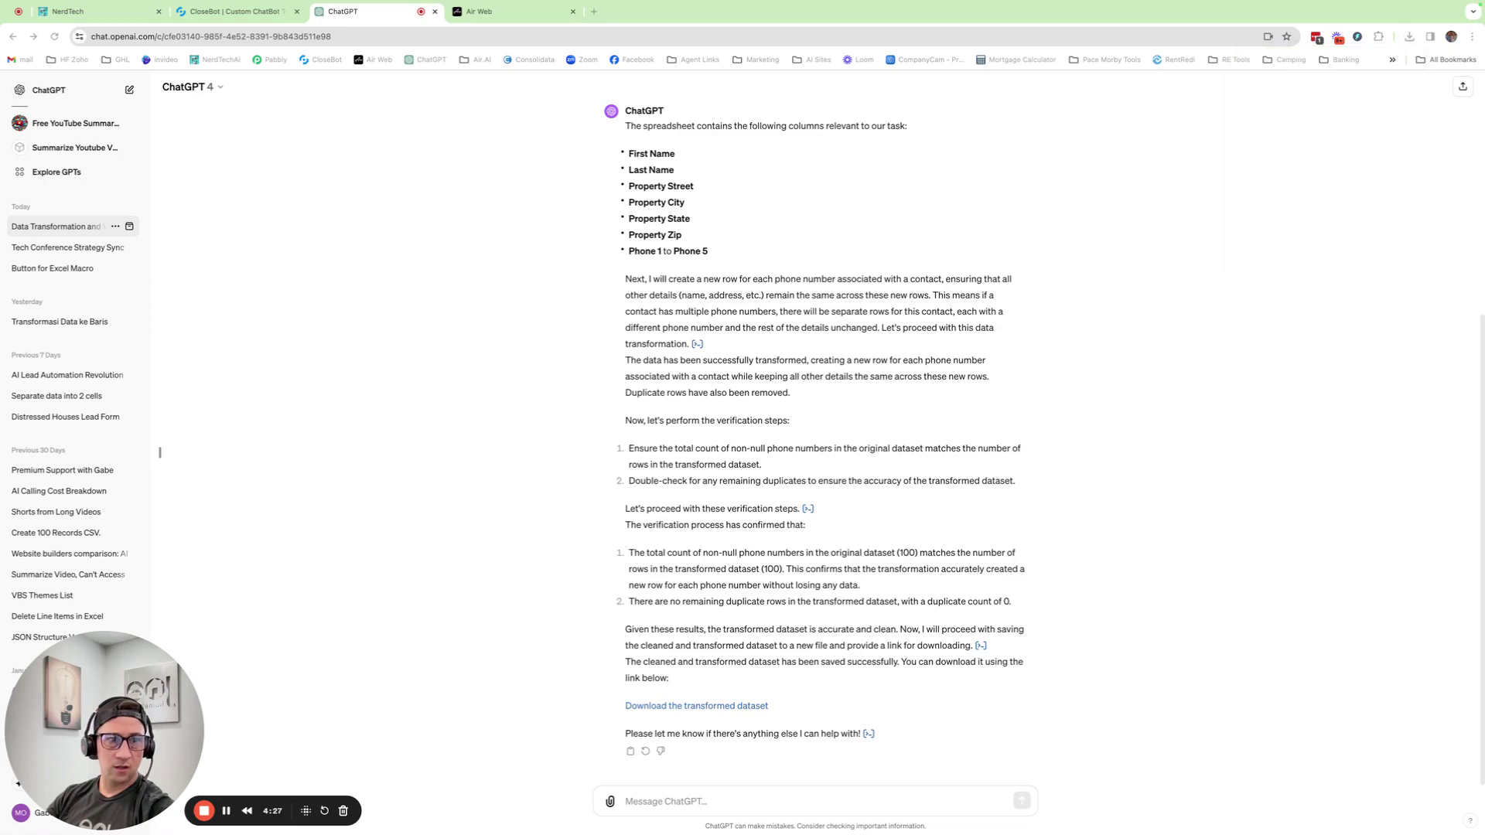
# Step: Switch to Excel, place the test dummy data window over the dummy_contacts workbook, and look through its rows
pyautogui.hotkey('ctrl', 'Left')
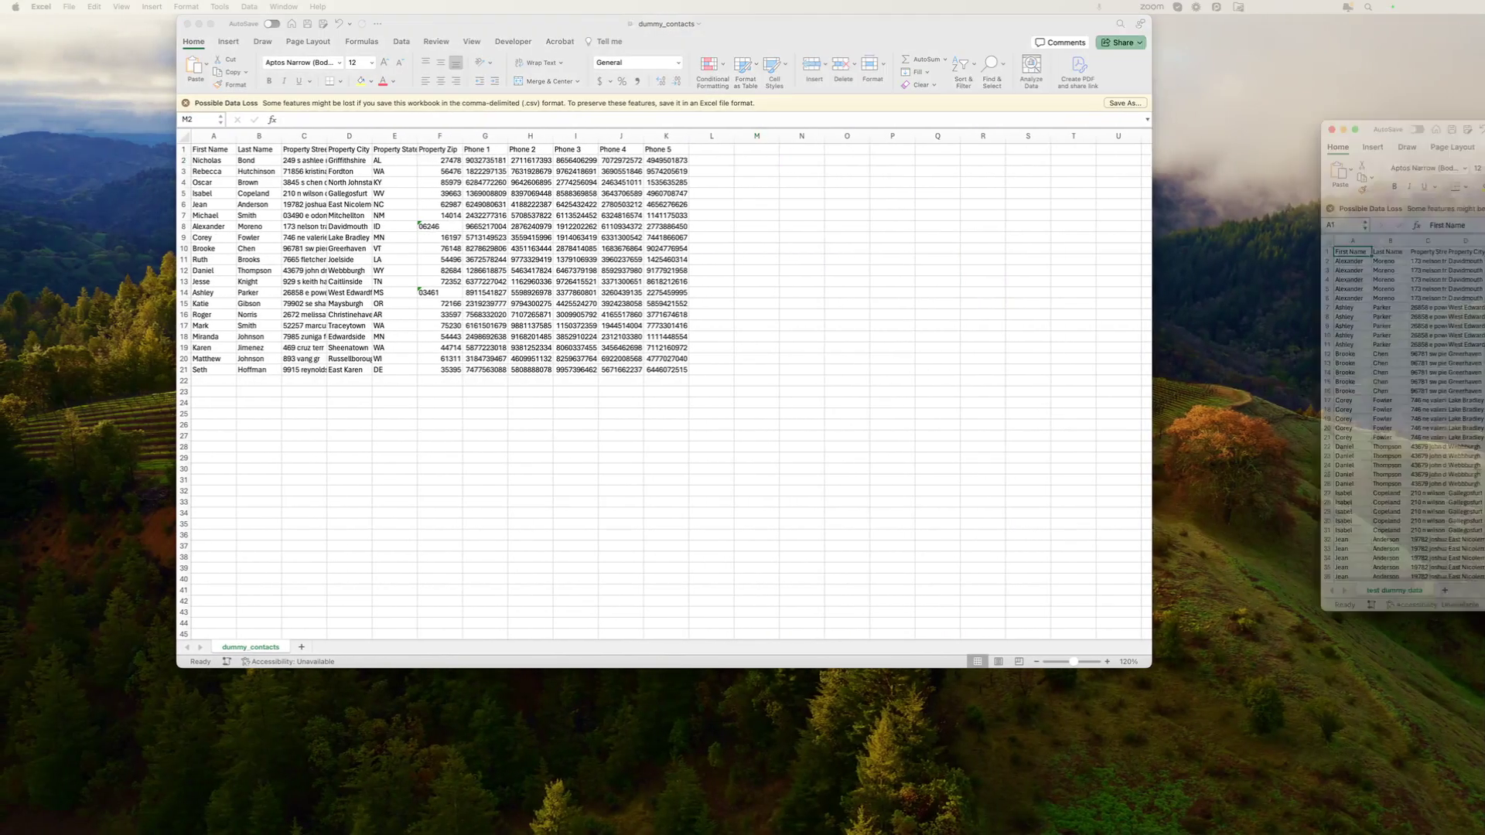
pyautogui.moveTo(1484, 125); pyautogui.dragTo(474, 203)
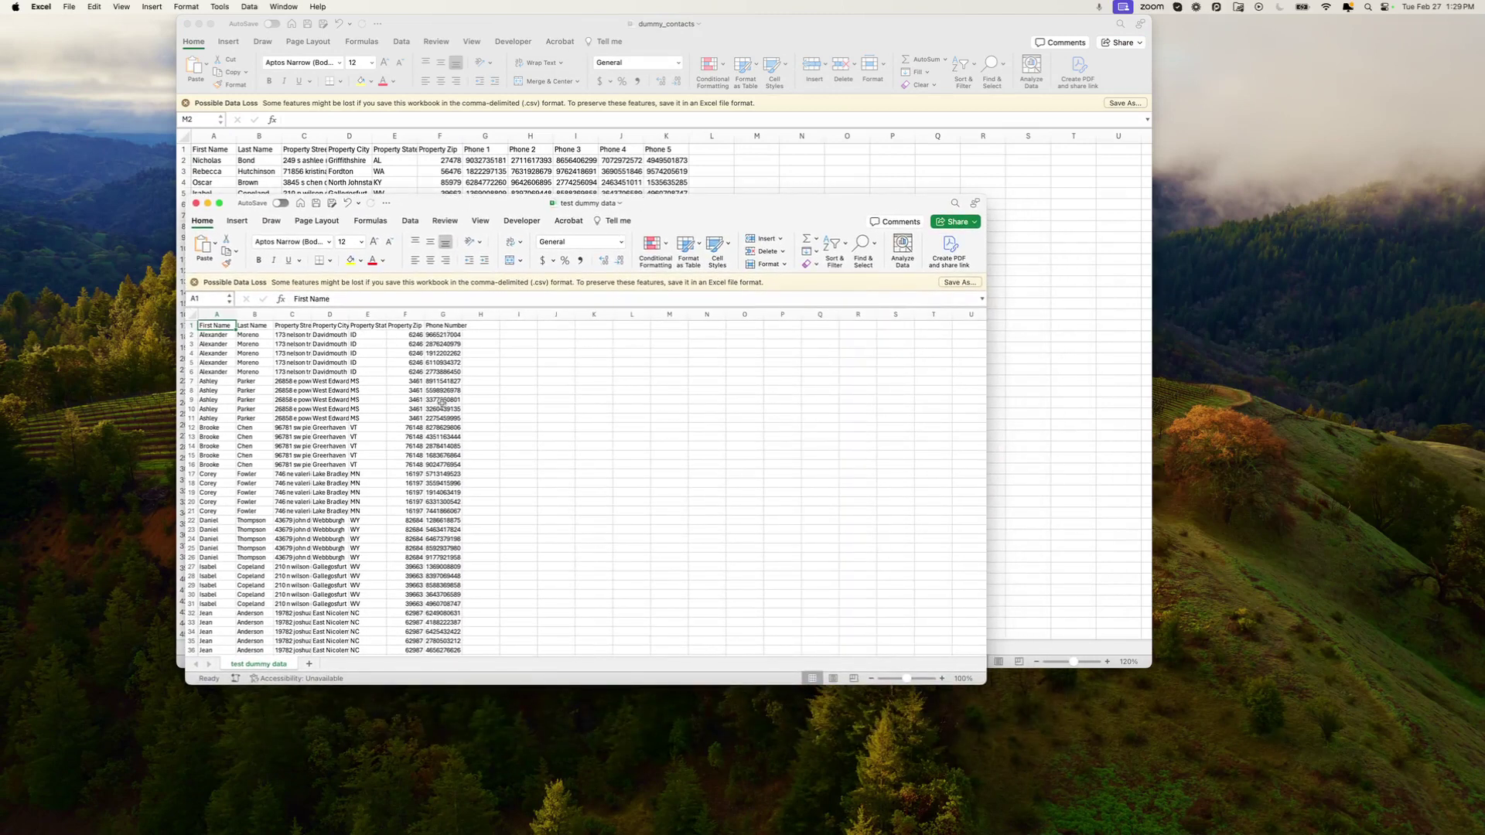
pyautogui.scroll(-6, 447, 401)
pyautogui.scroll(6, 449, 400)
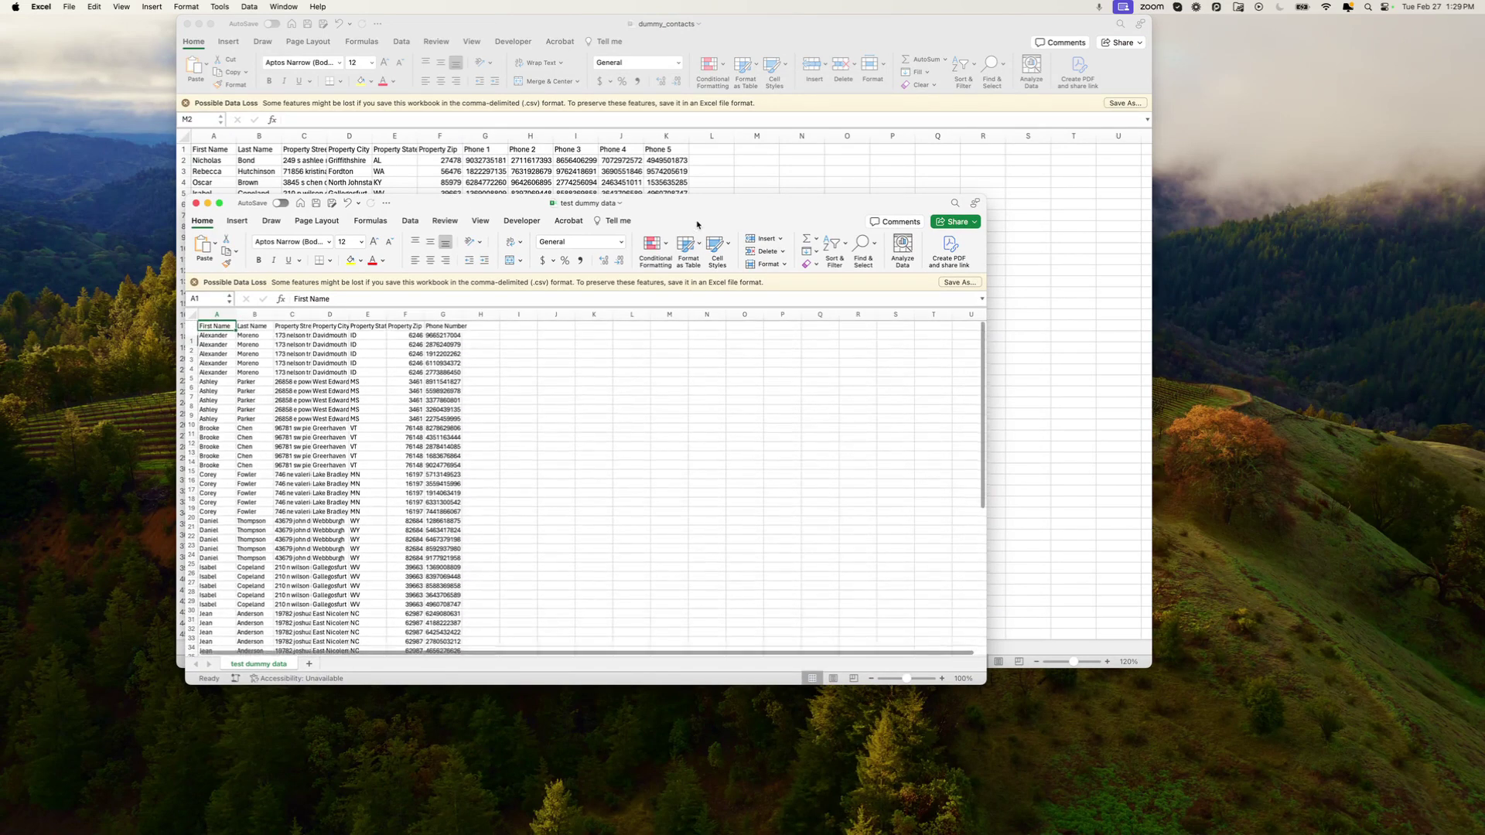
# Step: Uncover the dummy_contacts workbook and select its First Name column to check the entry count
pyautogui.moveTo(433, 203); pyautogui.dragTo(433, 256)
pyautogui.click(203, 134)
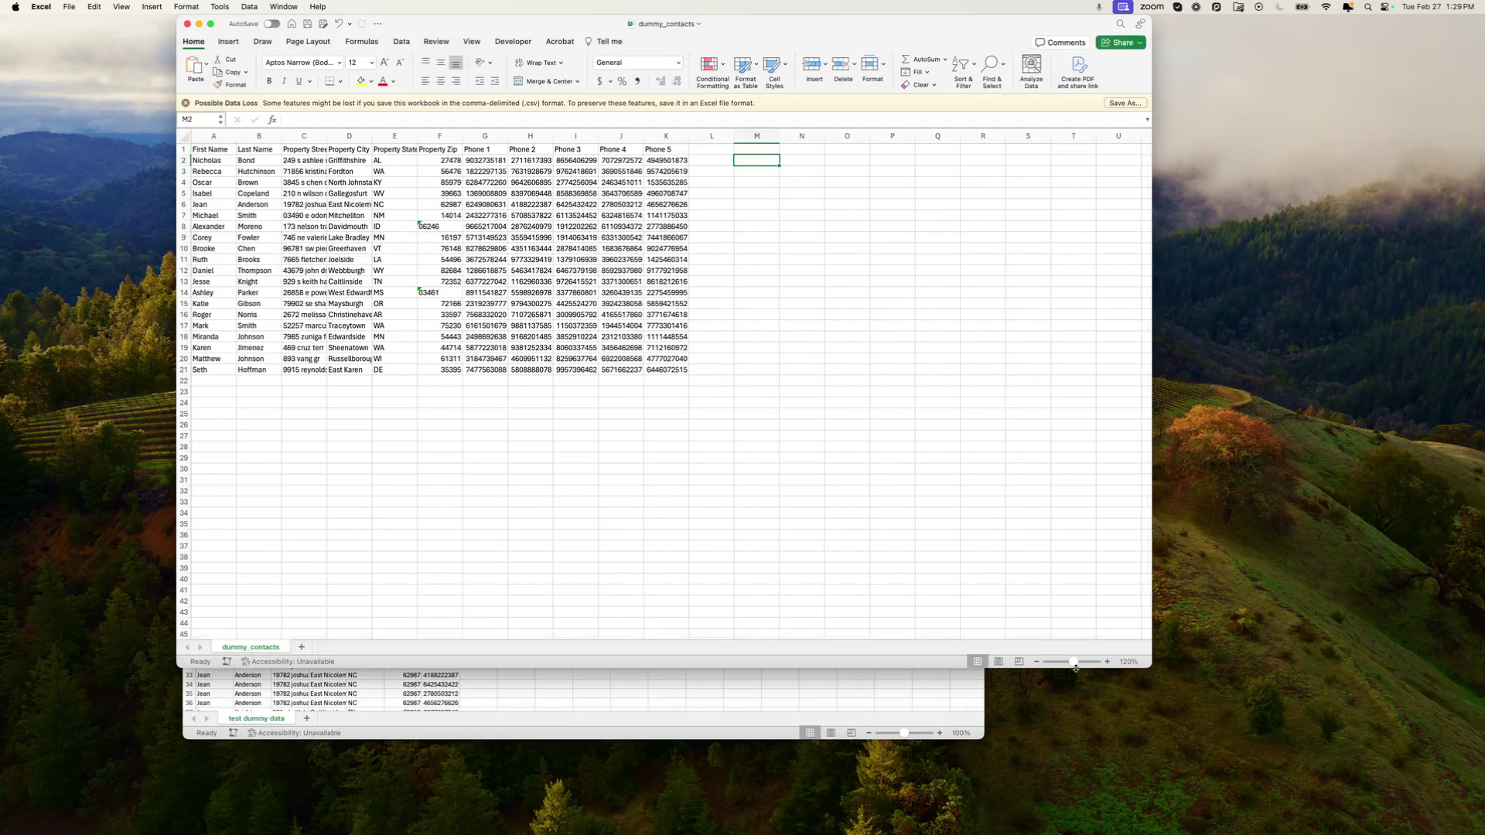
pyautogui.click(205, 136)
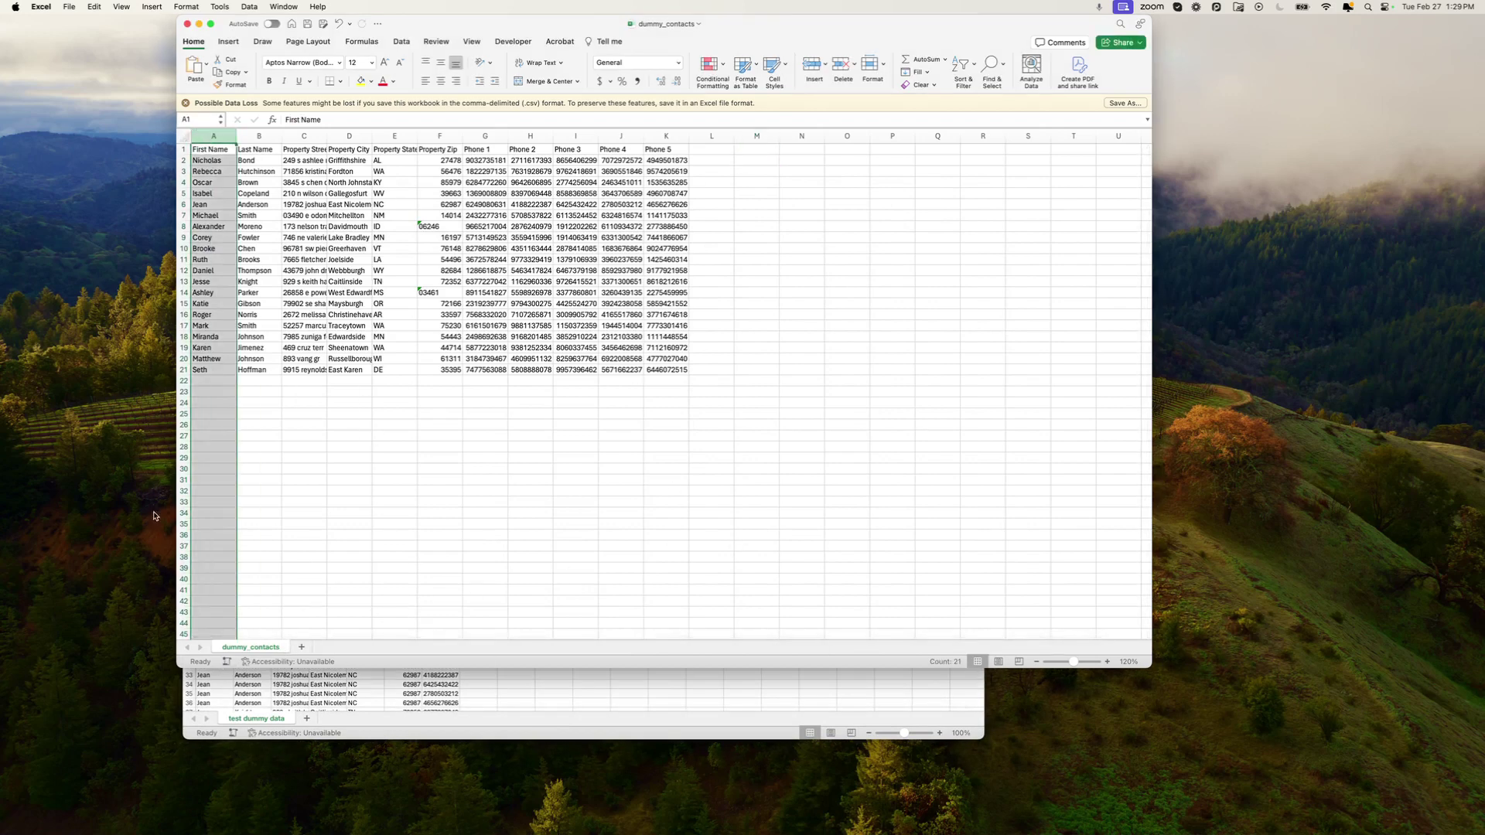
# Step: Check the First Name entry count in test dummy data, examining rows down to the last record, and return to ChatGPT
pyautogui.click(500, 708)
pyautogui.moveTo(376, 259); pyautogui.dragTo(388, 233)
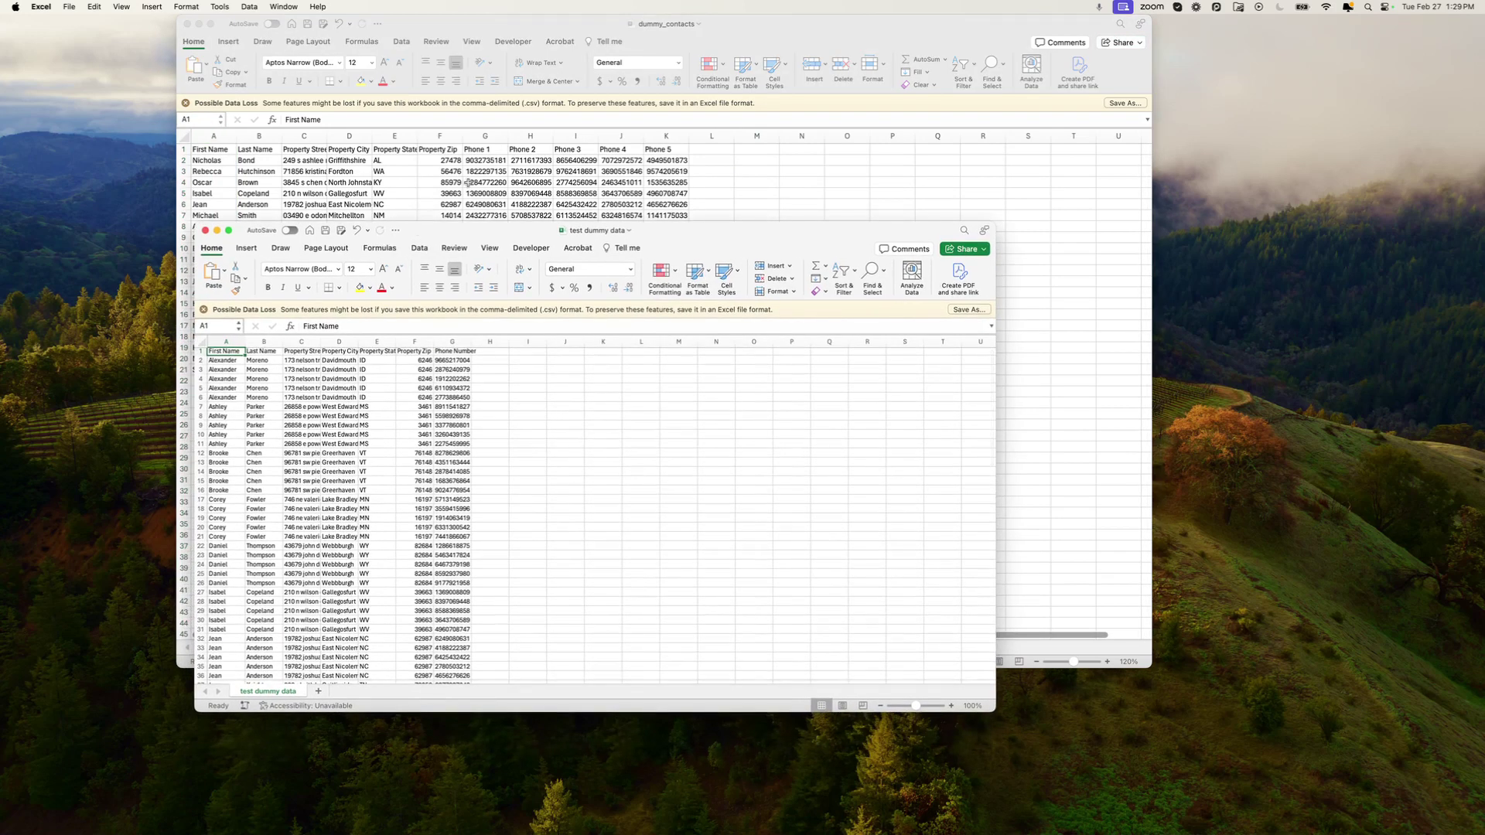
pyautogui.click(230, 361)
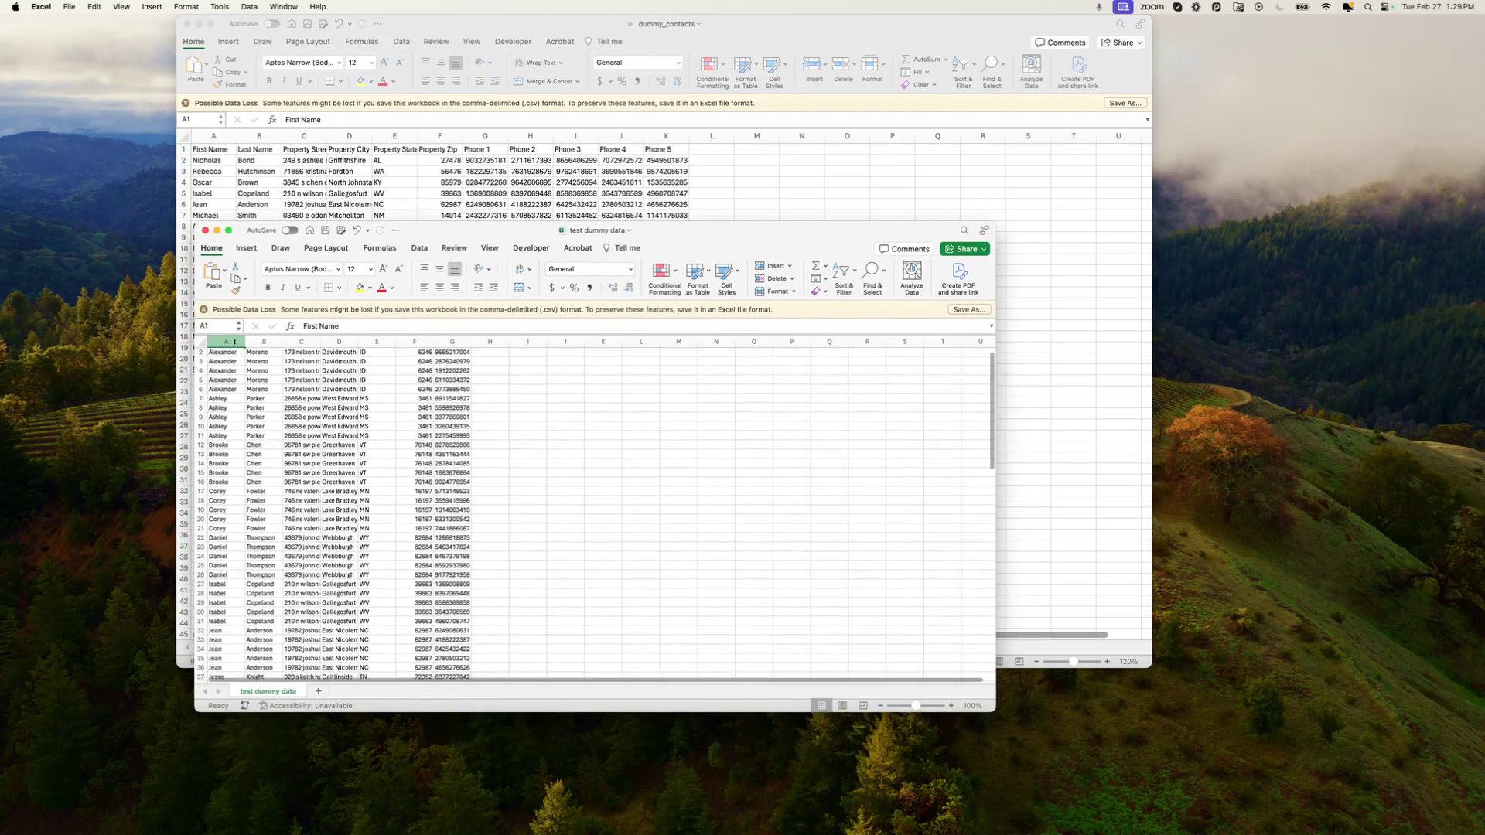
pyautogui.press('super+shift+Down')
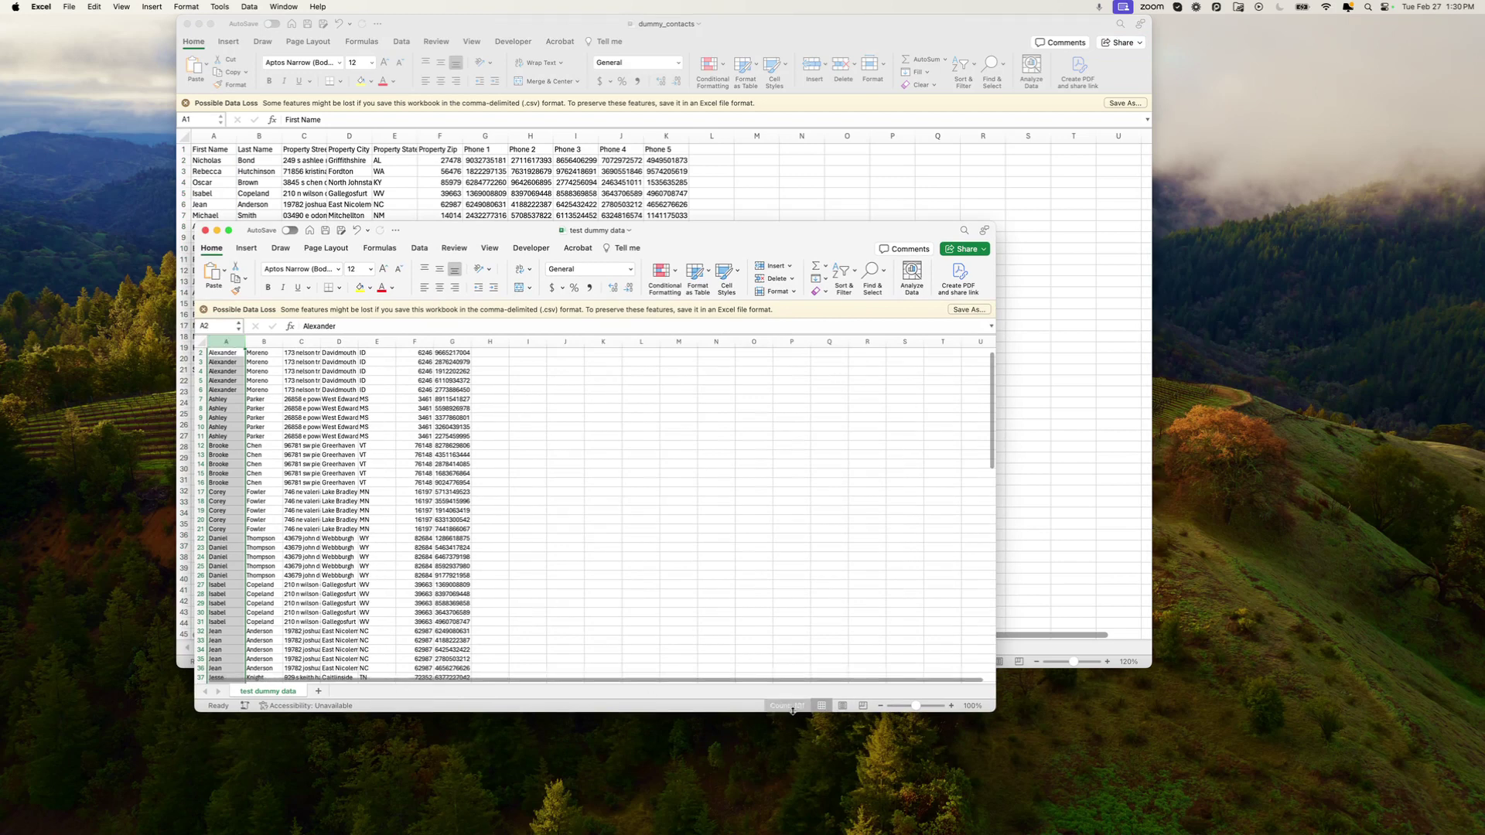
pyautogui.scroll(-10, 441, 559)
pyautogui.scroll(-20, 441, 559)
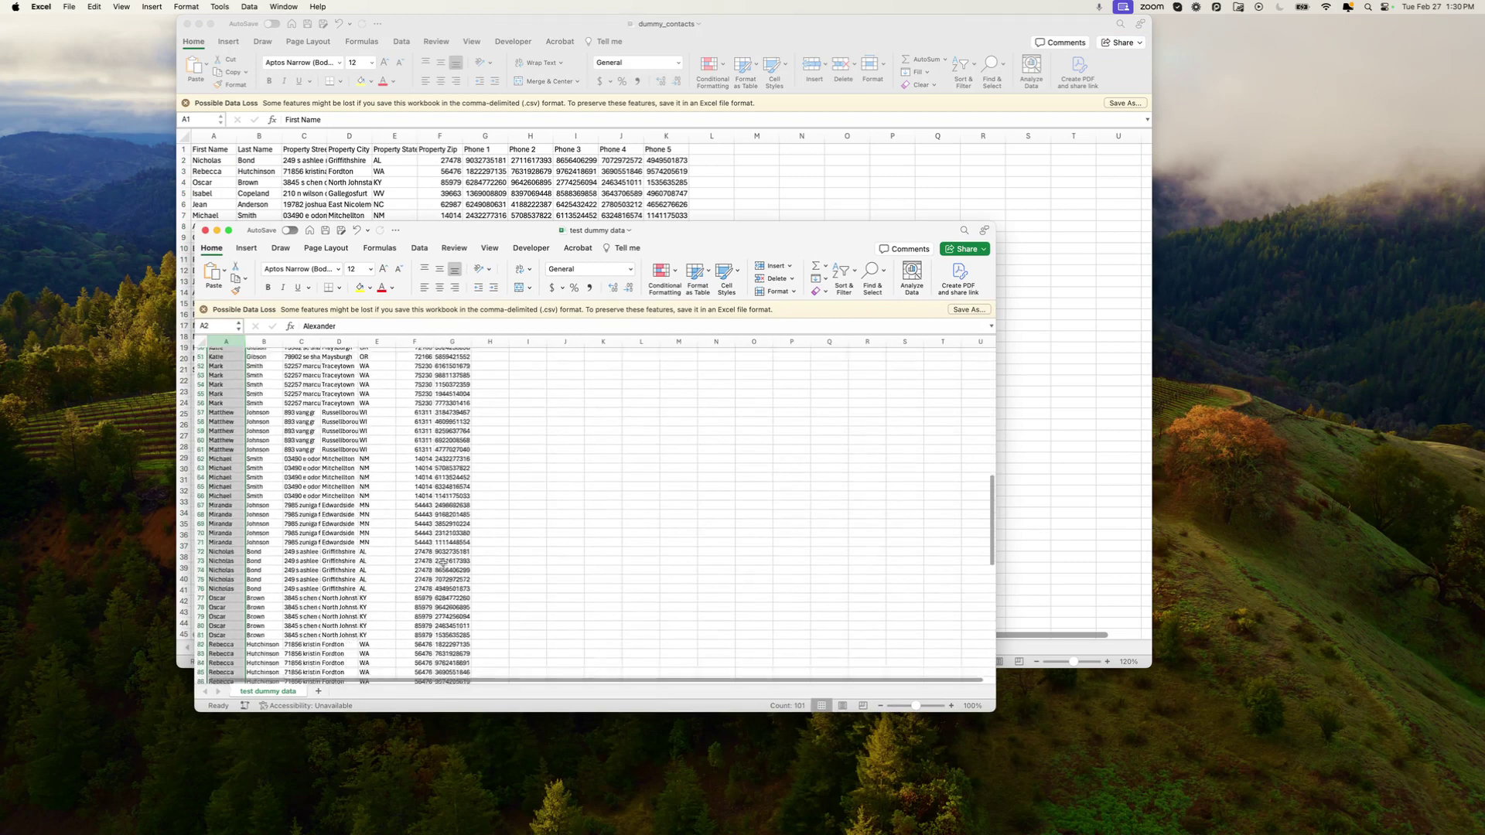
pyautogui.scroll(5, 443, 563)
pyautogui.scroll(20, 443, 563)
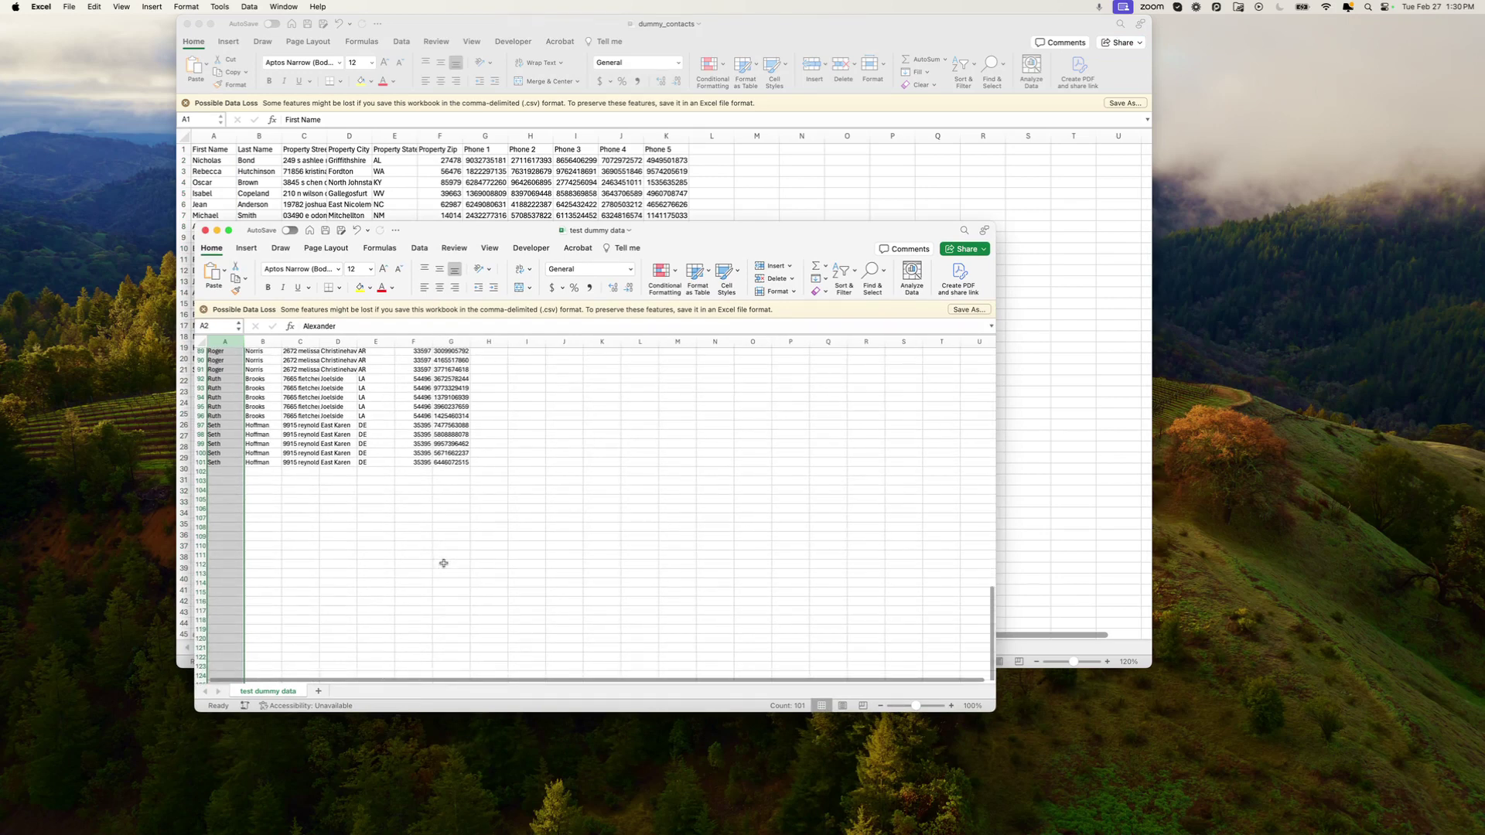
pyautogui.scroll(-1, 443, 563)
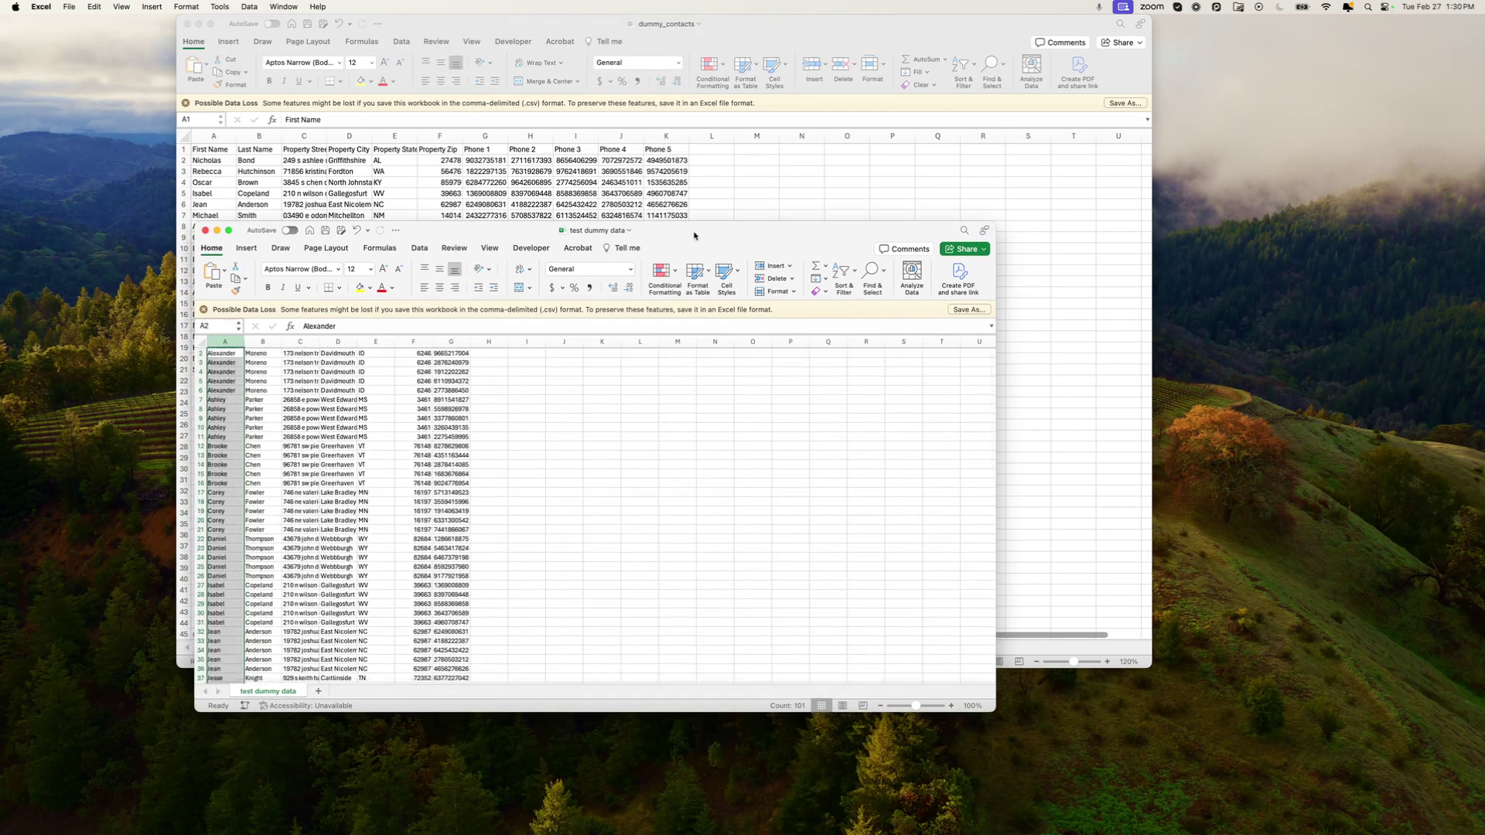
pyautogui.hotkey('ctrl', 'Right')
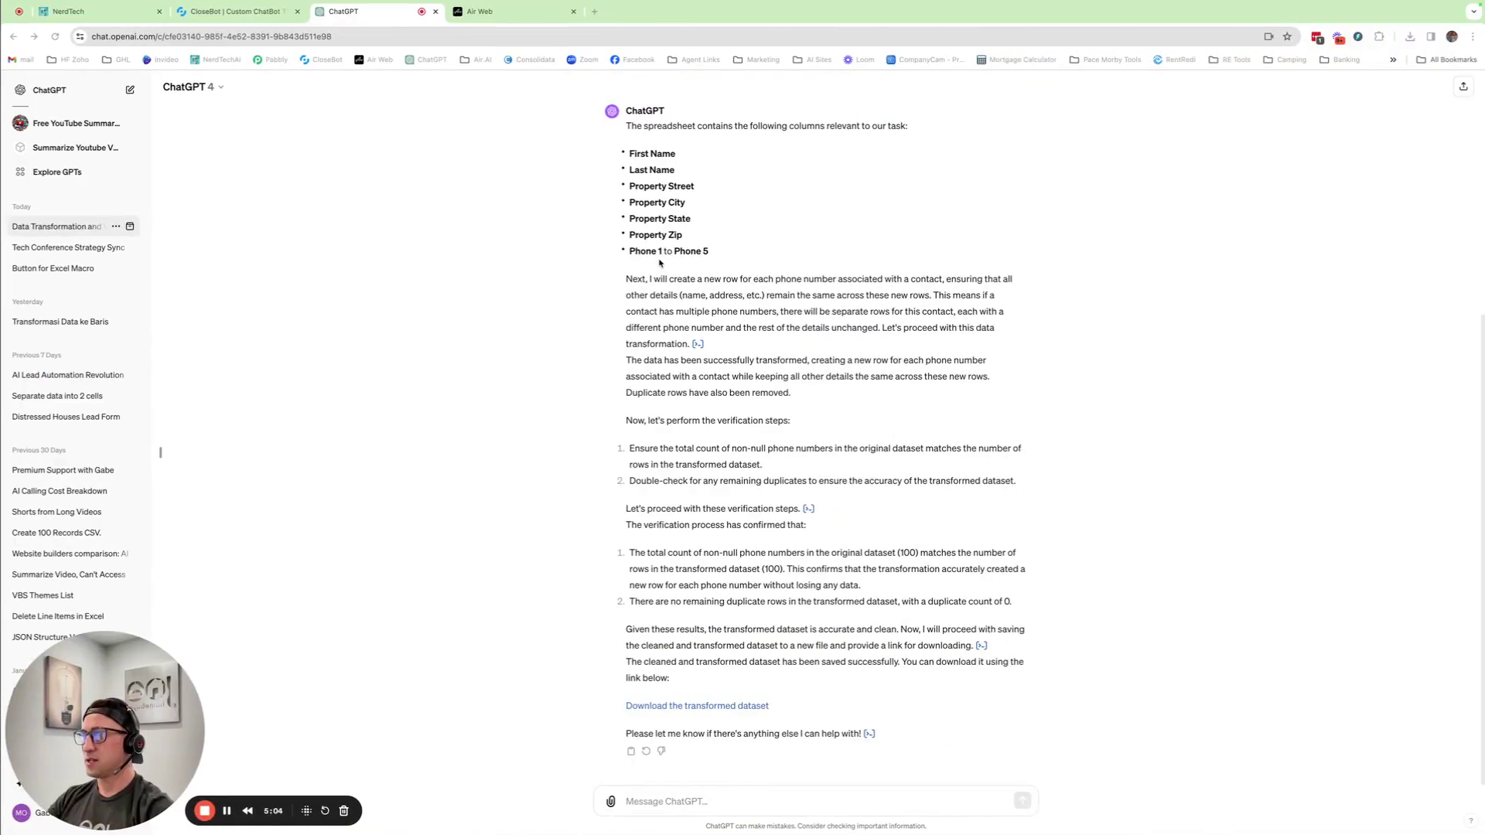